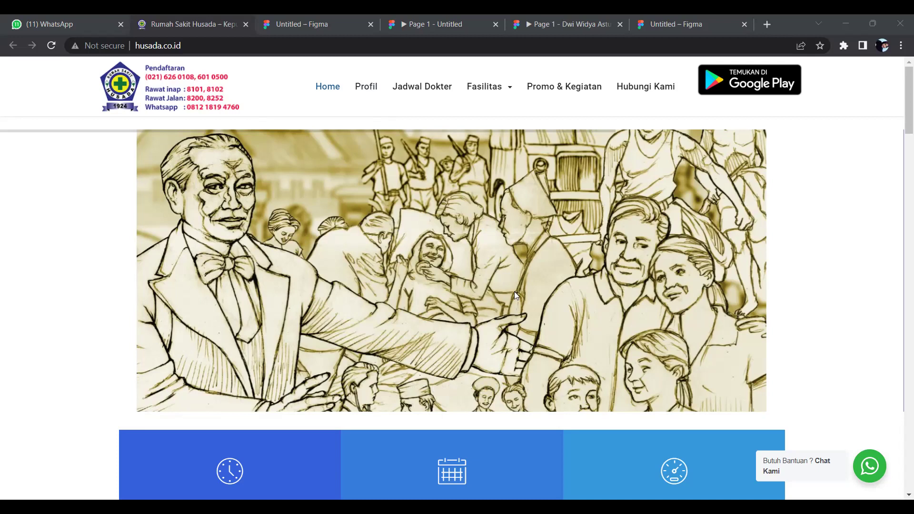
Step: Examine the Rumah Sakit Husada home page's header, navigation links and promotional banner slideshow
mouse_move(514, 295)
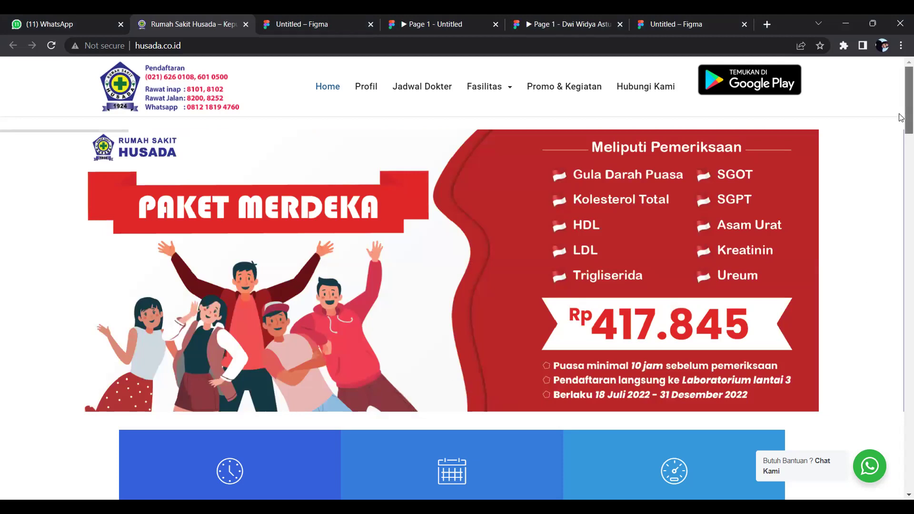
scroll(901, 121, down, 3)
scroll(901, 116, up, 3)
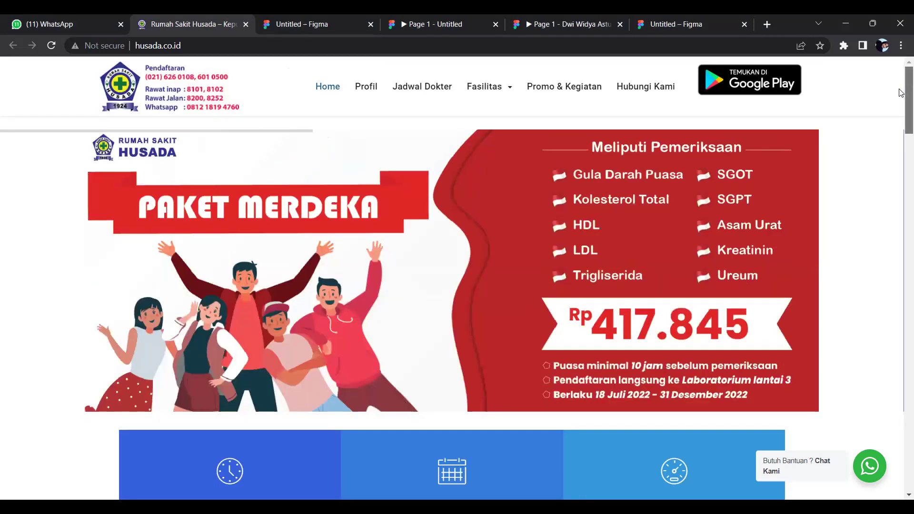
scroll(902, 116, down, 3)
scroll(609, 95, up, 3)
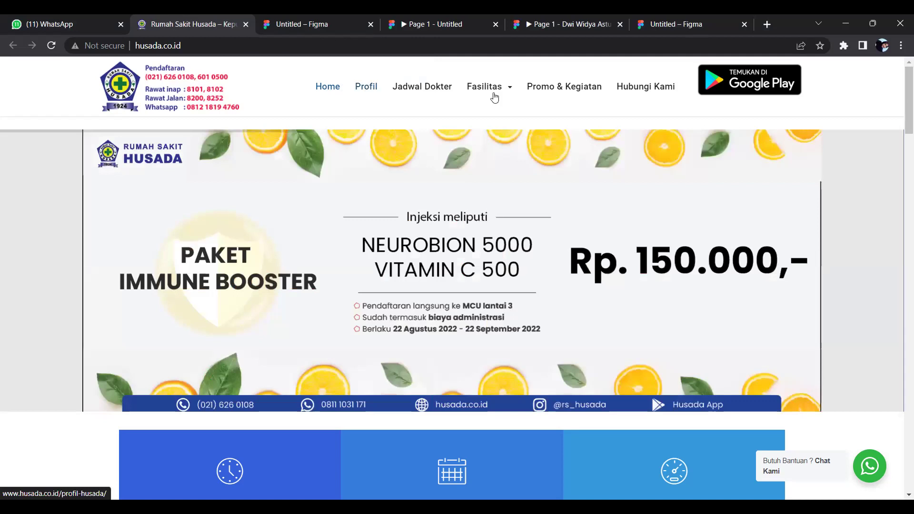
mouse_move(496, 98)
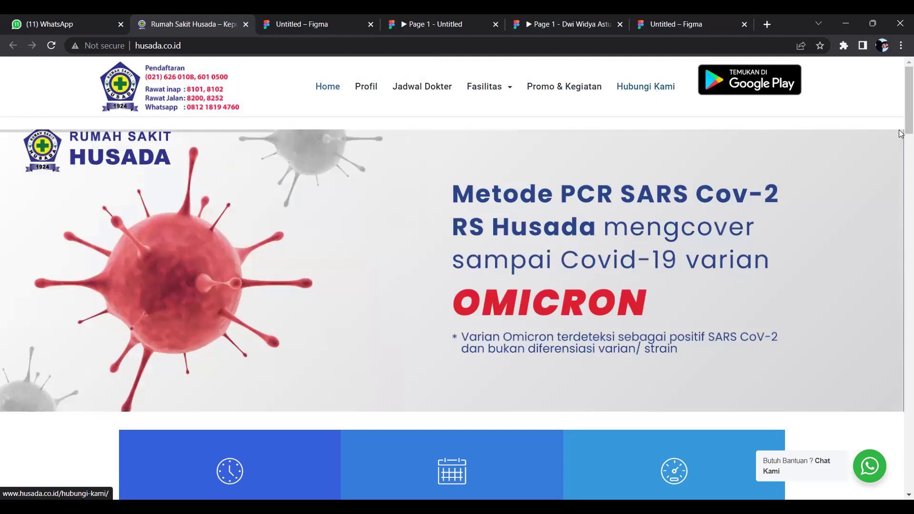
scroll(901, 135, down, 1)
mouse_move(298, 193)
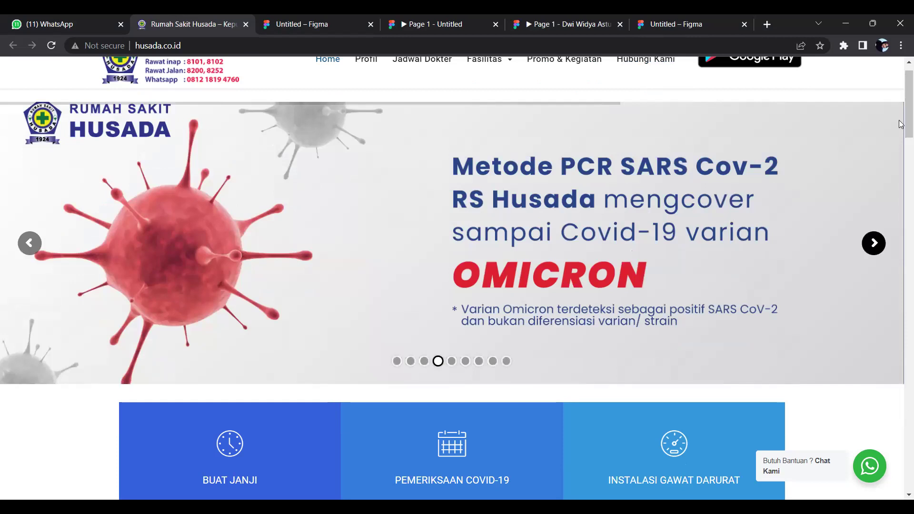
Step: Review the home page's content sections, from the appointment and Covid-19 blocks through Pelayanan Kami to the footer
scroll(901, 148, down, 5)
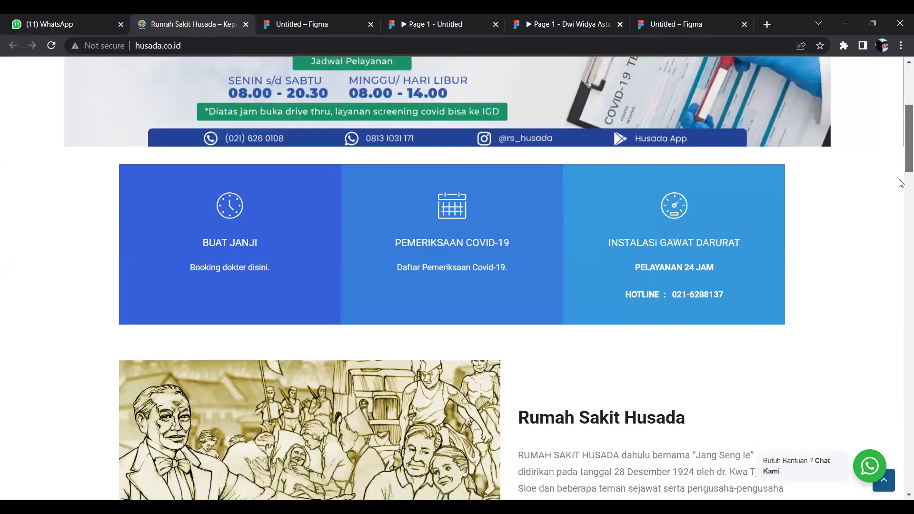
scroll(901, 186, down, 2)
scroll(786, 199, down, 2)
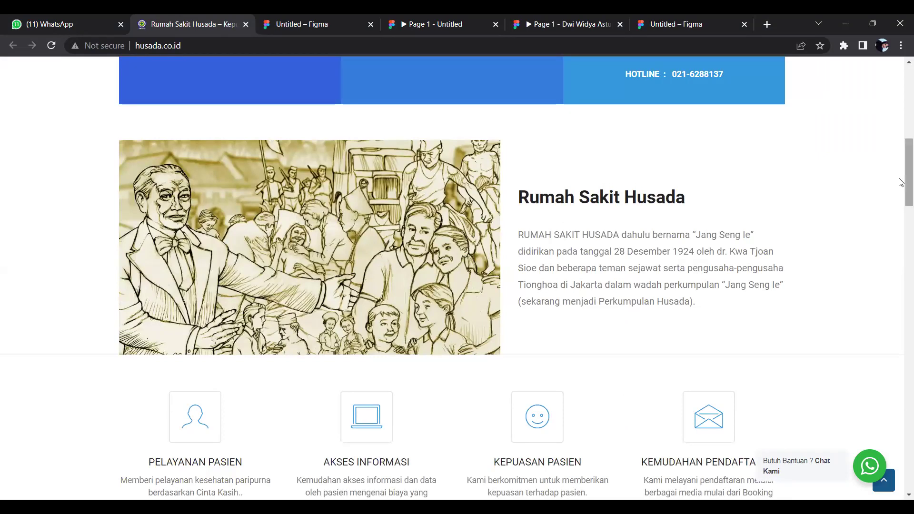
scroll(901, 214, down, 4)
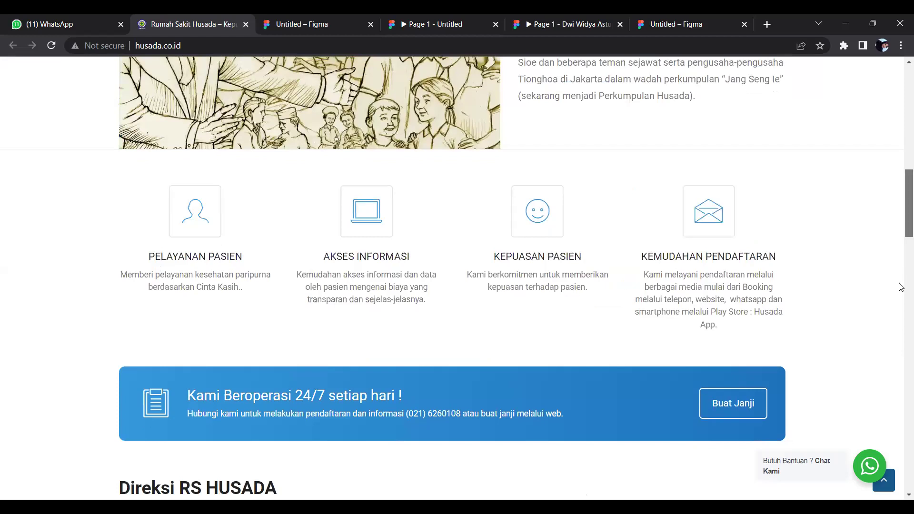
scroll(900, 281, down, 9)
scroll(902, 343, down, 15)
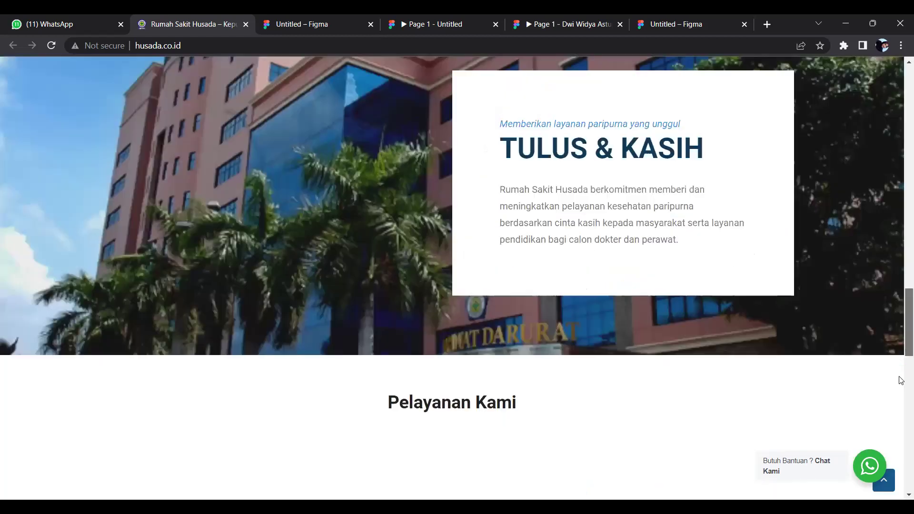
scroll(901, 352, down, 2)
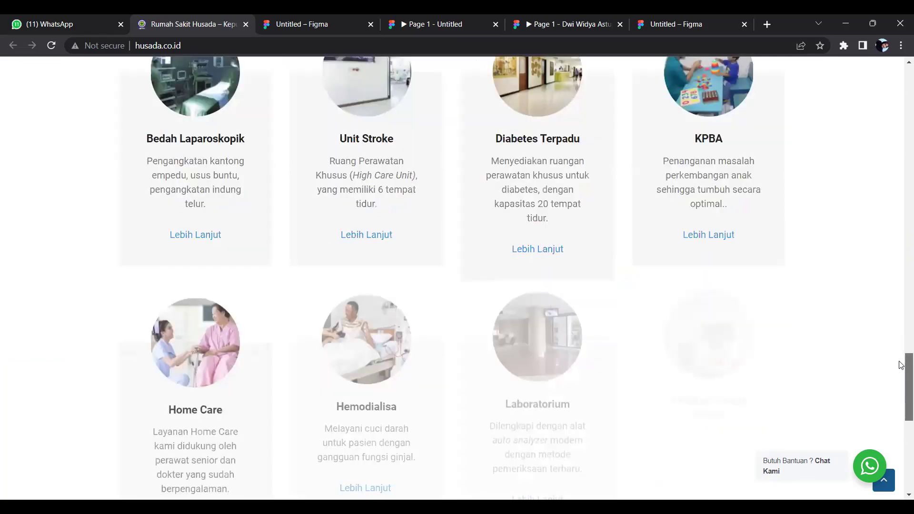
scroll(900, 367, up, 4)
scroll(633, 240, up, 1)
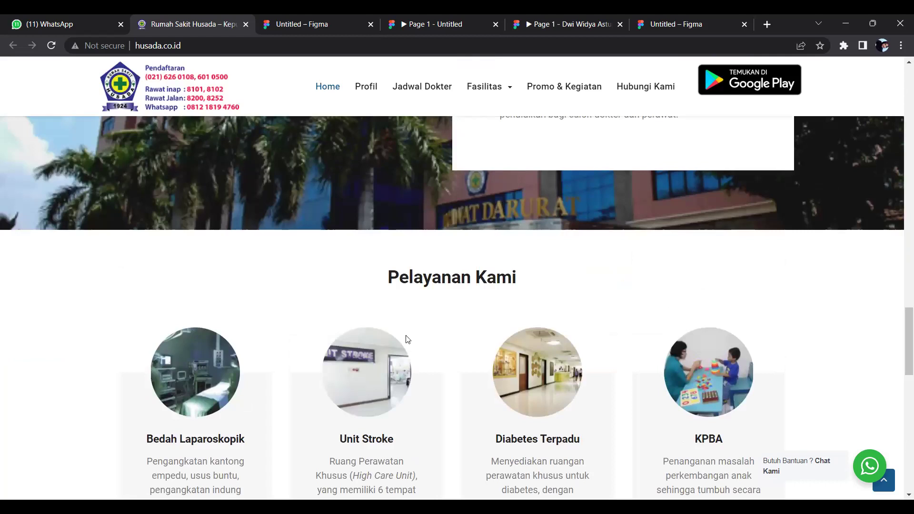
scroll(902, 400, down, 5)
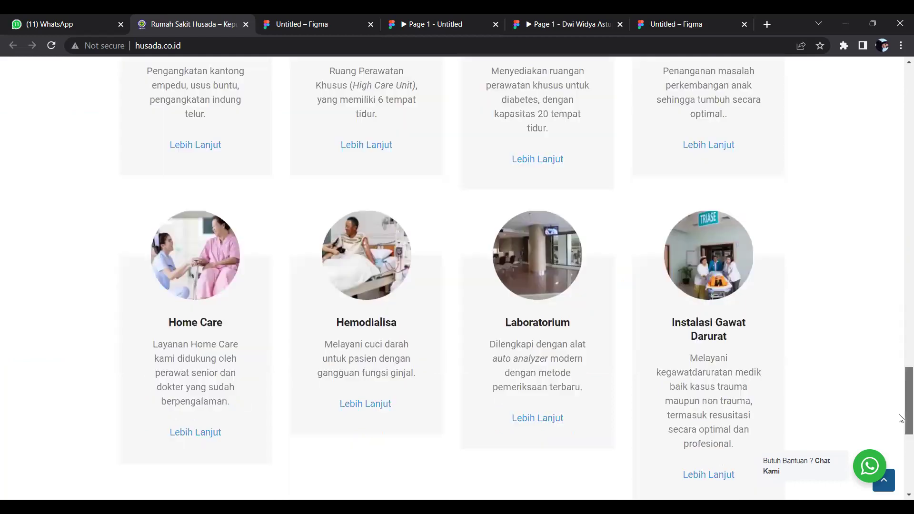
scroll(901, 443, down, 3)
scroll(901, 460, down, 2)
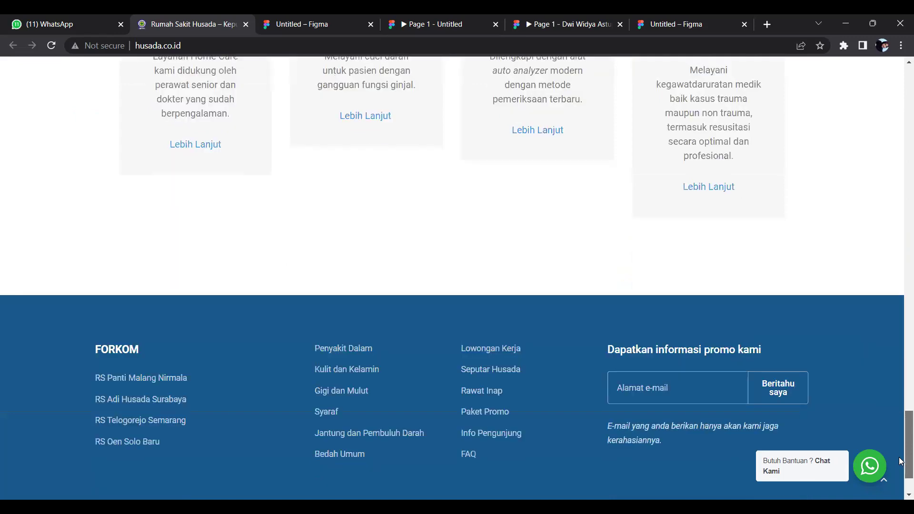
scroll(901, 461, down, 1)
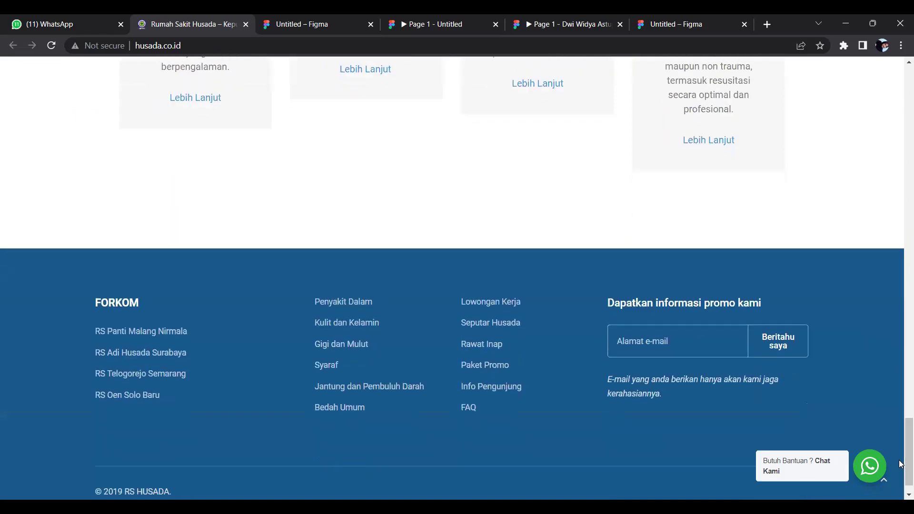
scroll(901, 476, down, 1)
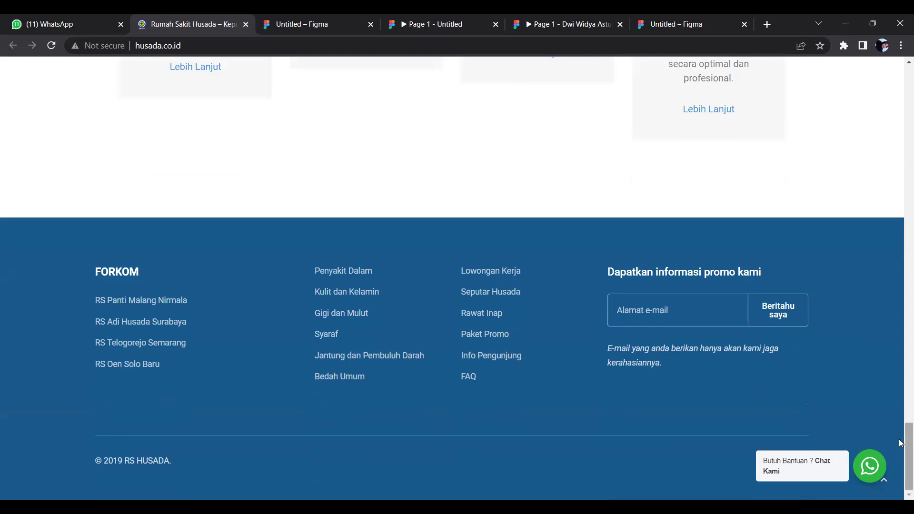
Step: Return to the start of the home page and re-examine the banner and the three blue service blocks
drag(902, 443, 901, 147)
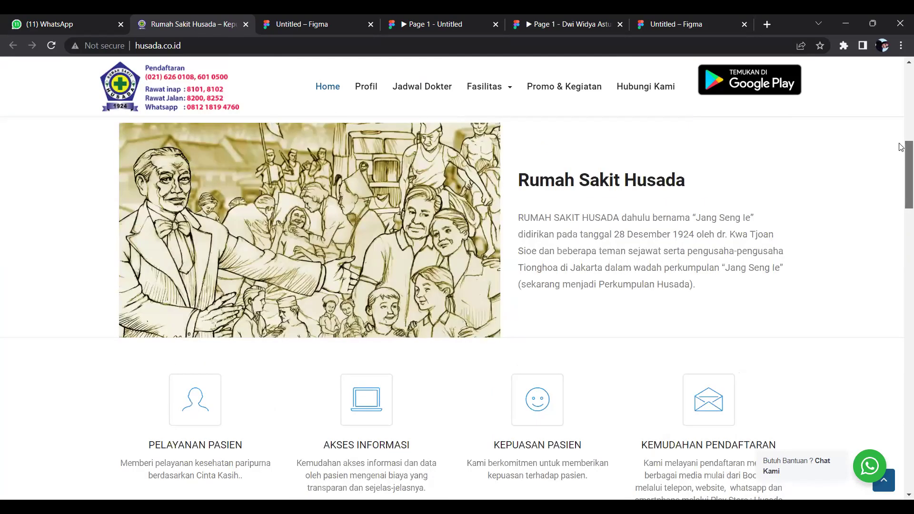
scroll(901, 147, up, 3)
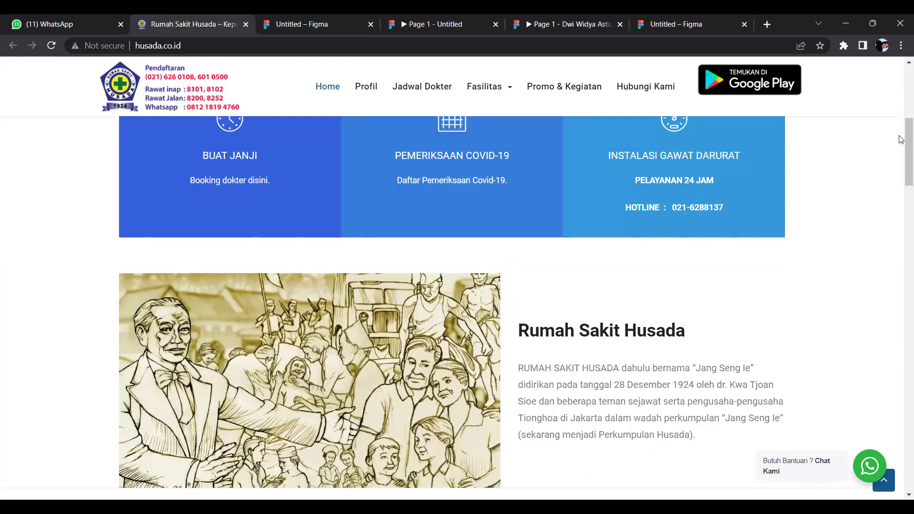
scroll(900, 58, up, 7)
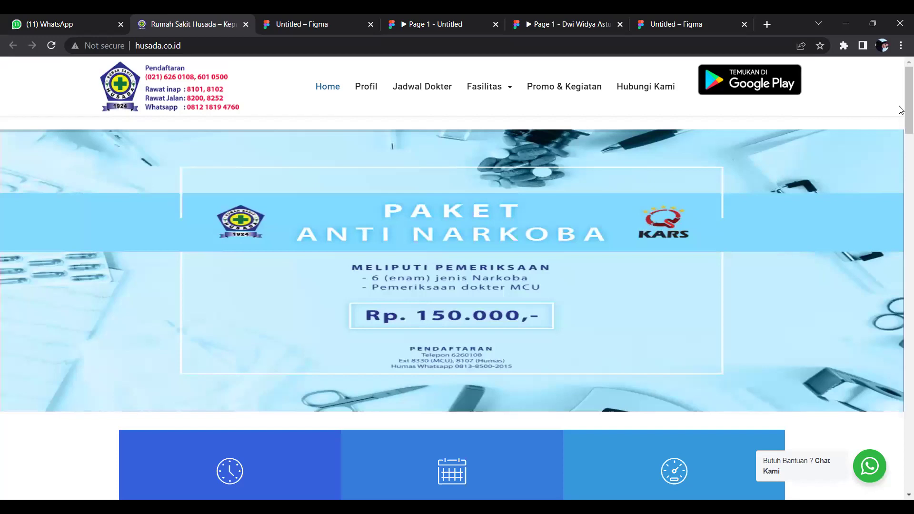
scroll(901, 85, down, 5)
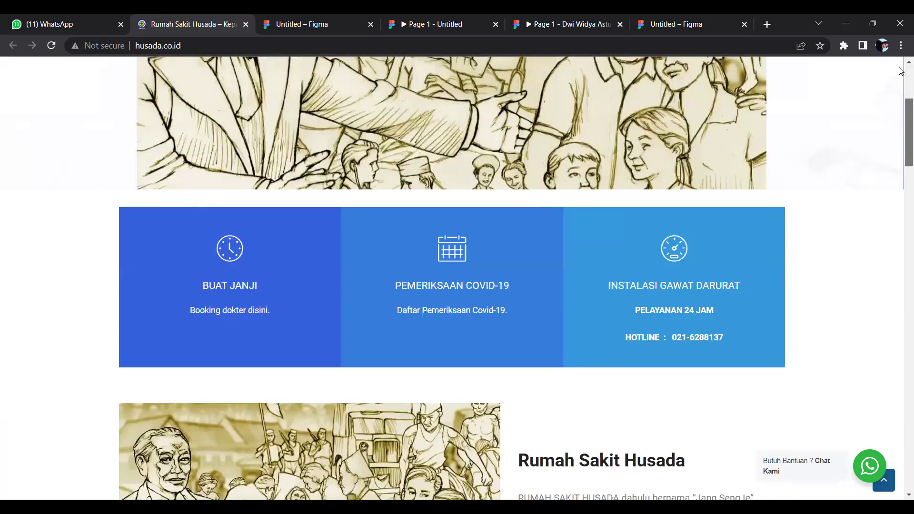
scroll(902, 76, up, 5)
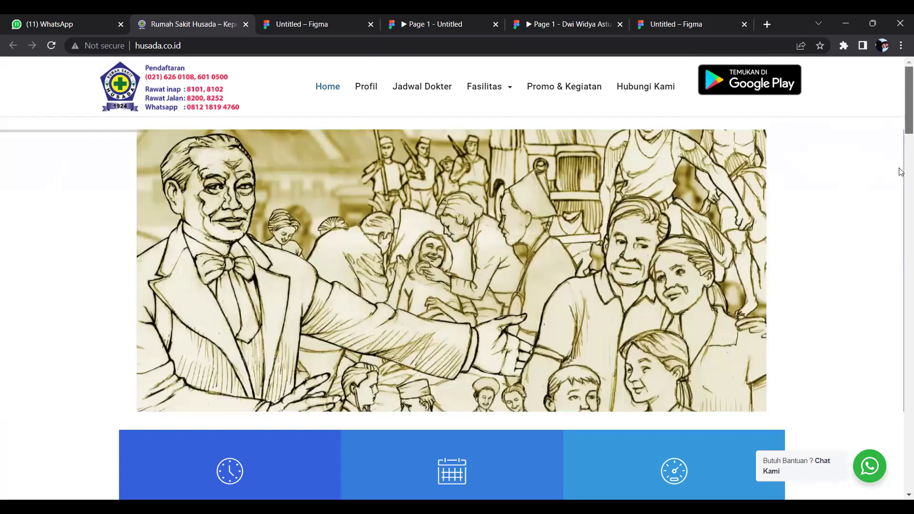
scroll(901, 76, down, 5)
scroll(902, 65, up, 5)
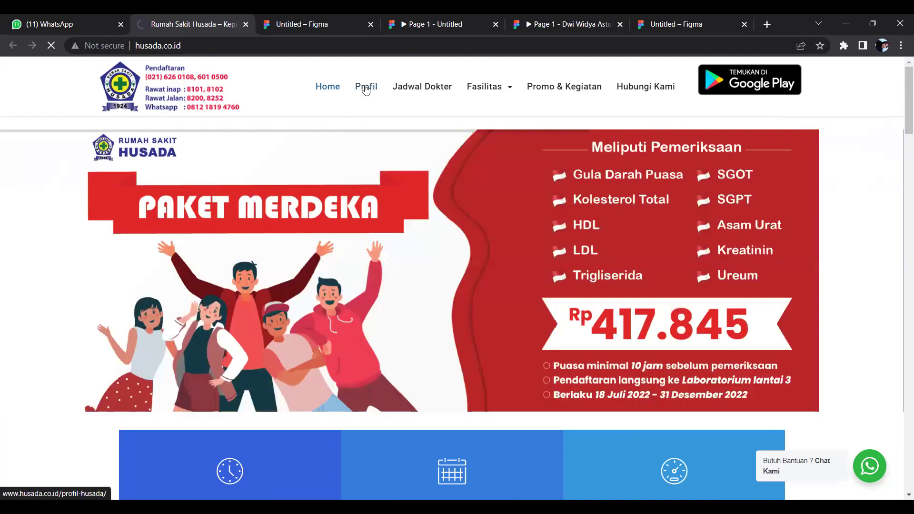
Step: Open the Profil page and examine its hero image, hospital history and accreditation text
click(366, 90)
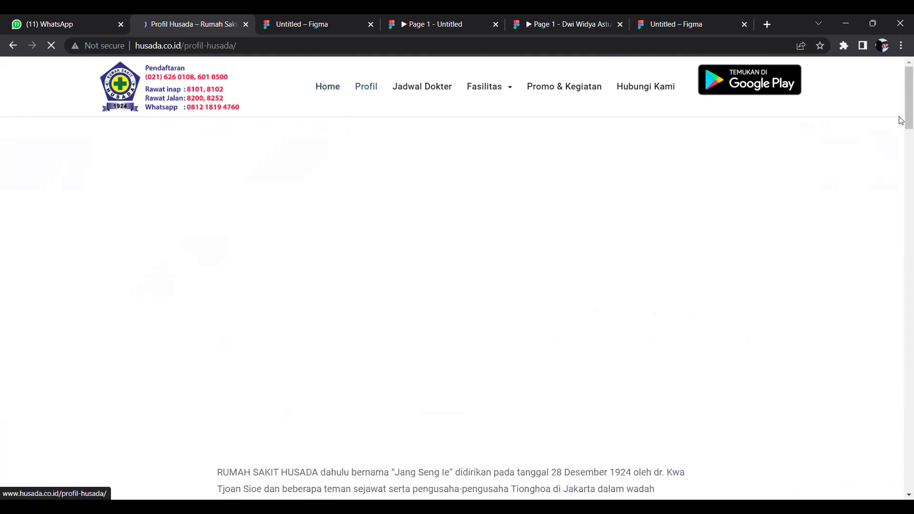
scroll(901, 162, down, 5)
scroll(901, 172, down, 2)
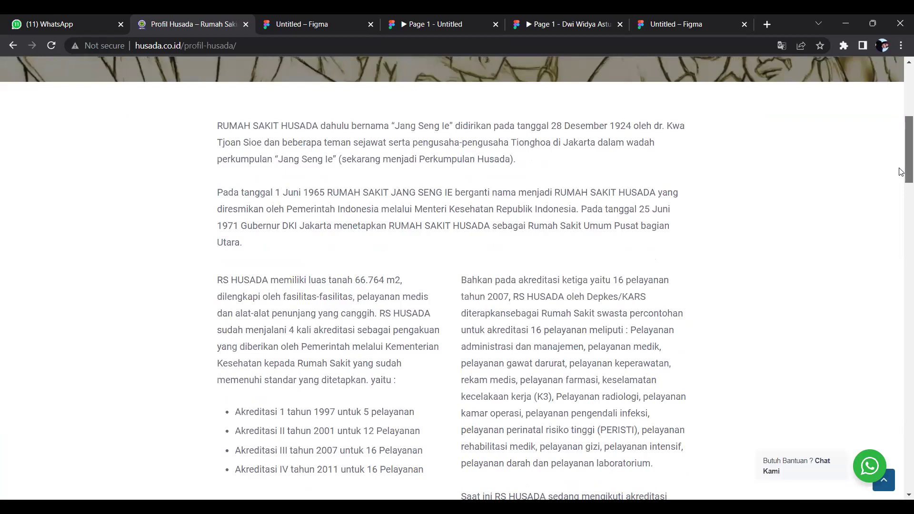
scroll(901, 177, down, 1)
scroll(901, 186, down, 6)
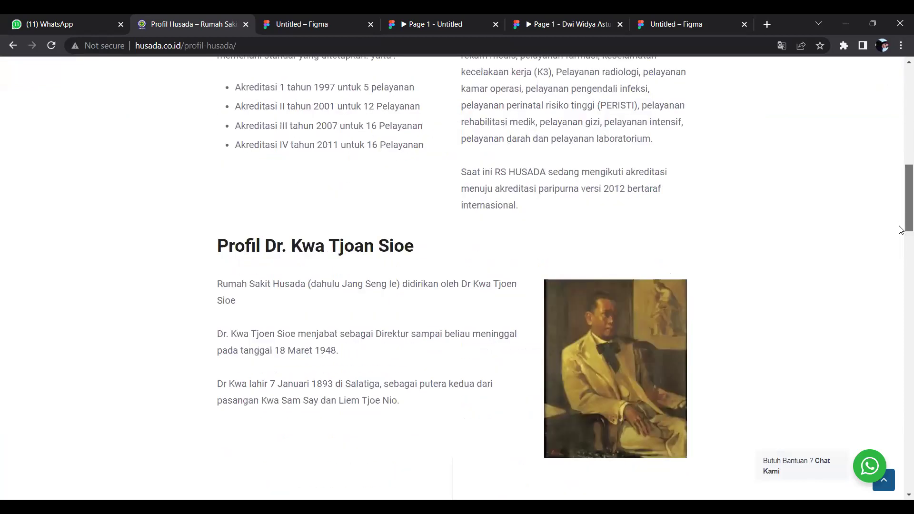
scroll(902, 157, up, 7)
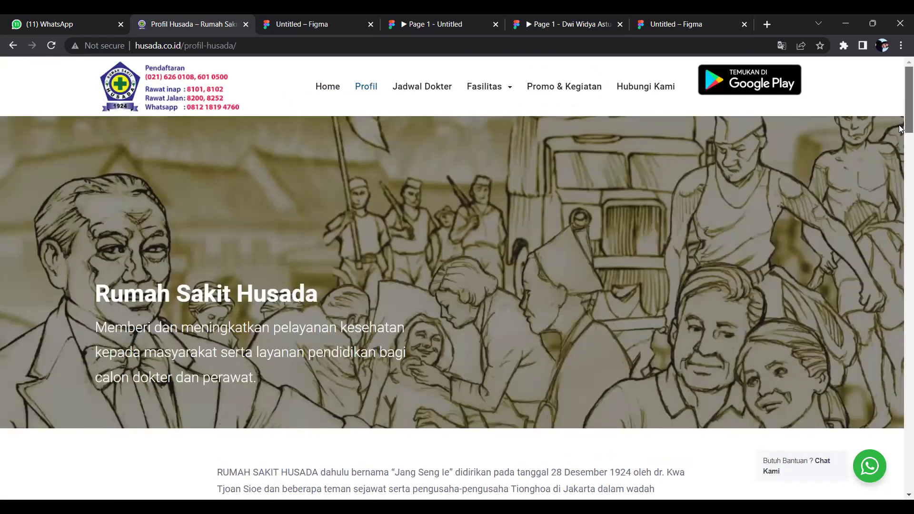
scroll(900, 131, down, 1)
scroll(901, 151, down, 3)
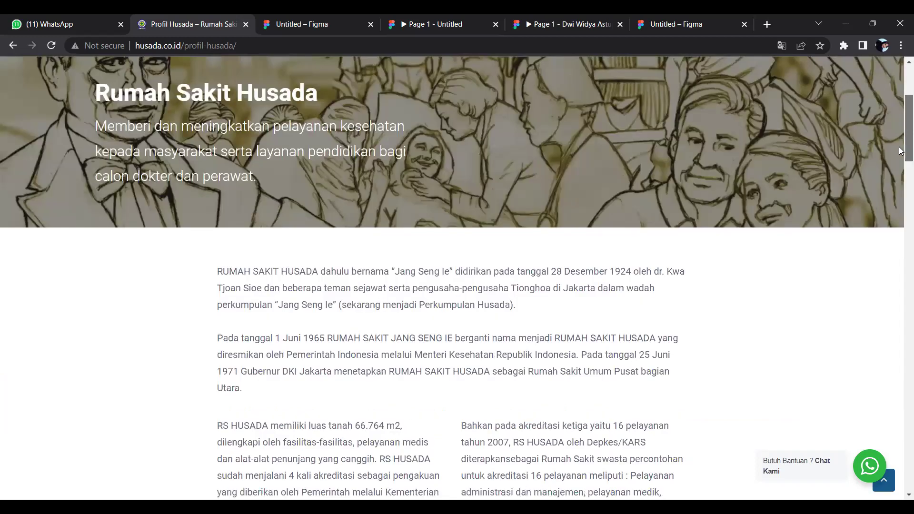
Step: Review the founder's biography and timeline on the Profil page, down to the Aristoteles quote and the footer
scroll(901, 219, down, 15)
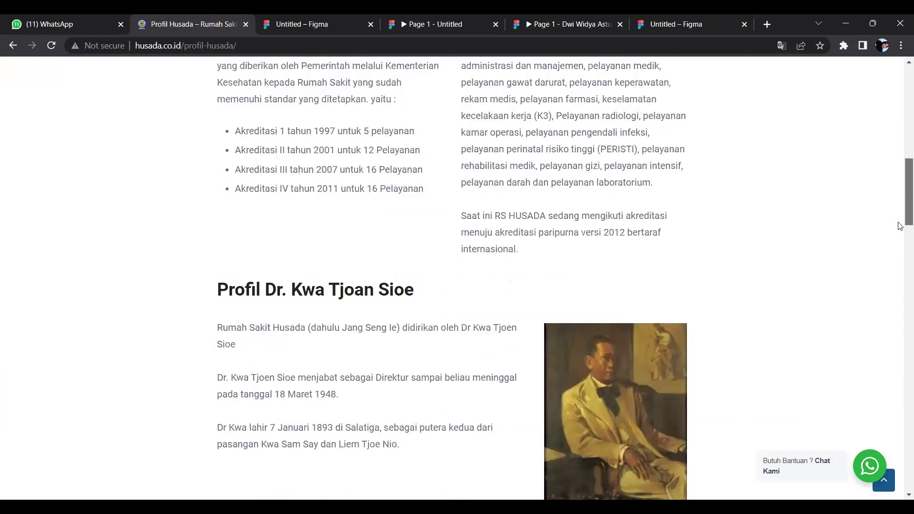
scroll(893, 310, down, 4)
scroll(898, 276, up, 3)
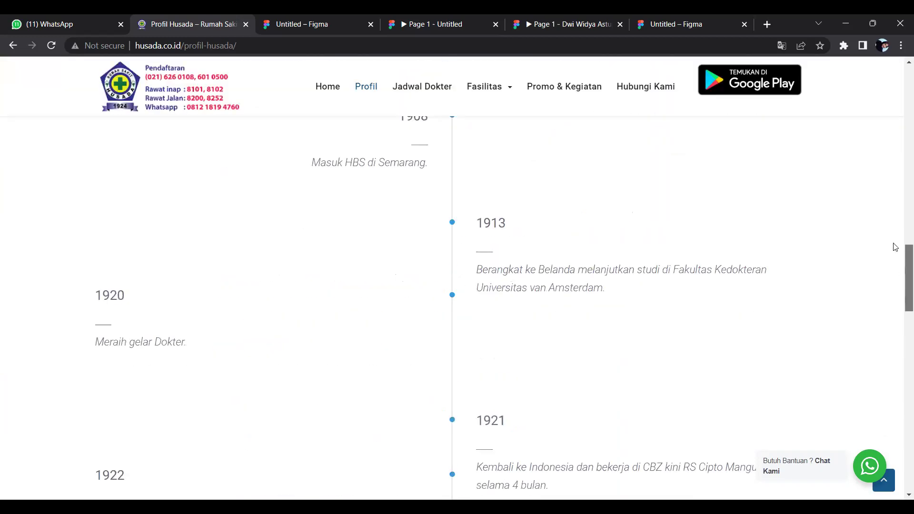
scroll(895, 233, up, 9)
scroll(894, 296, down, 18)
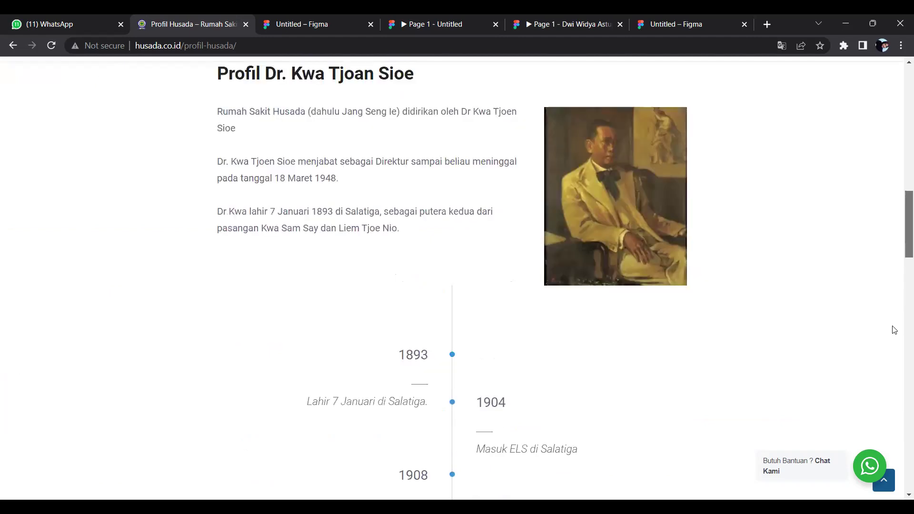
scroll(880, 451, down, 10)
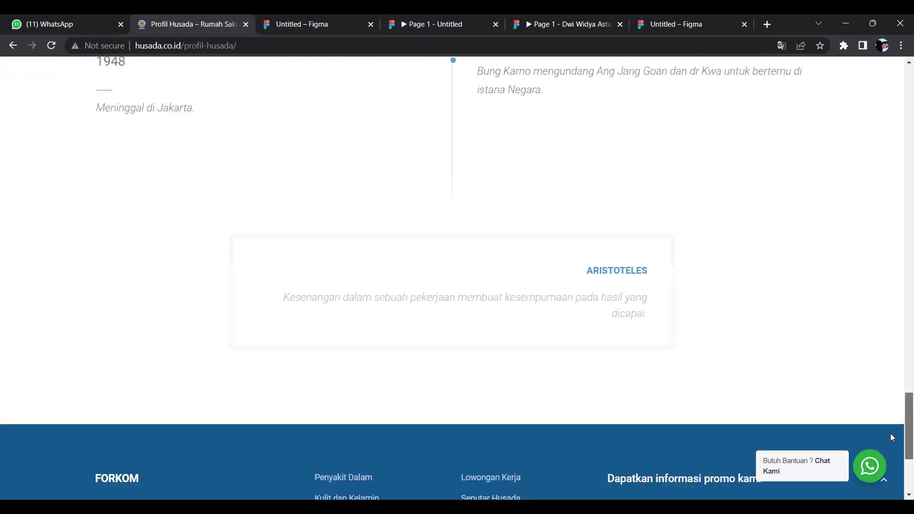
scroll(890, 433, up, 2)
scroll(895, 481, down, 2)
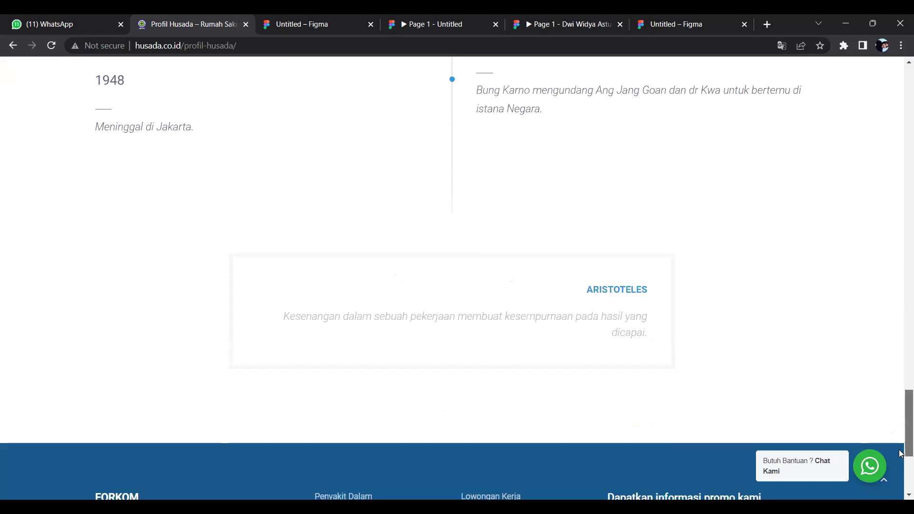
scroll(901, 455, down, 5)
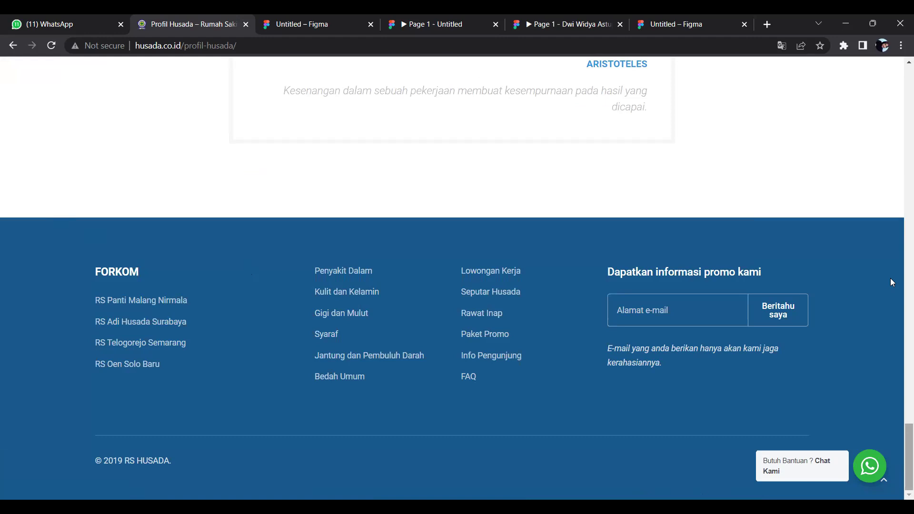
Step: Go over the Profil page again between the footer and the hospital history section
scroll(891, 278, up, 15)
scroll(879, 222, up, 8)
scroll(63, 63, up, 1)
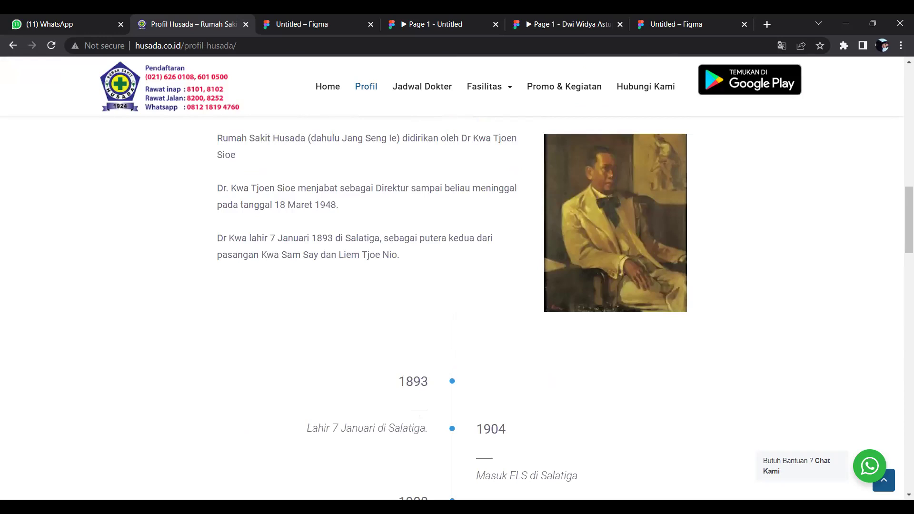
scroll(901, 492, down, 20)
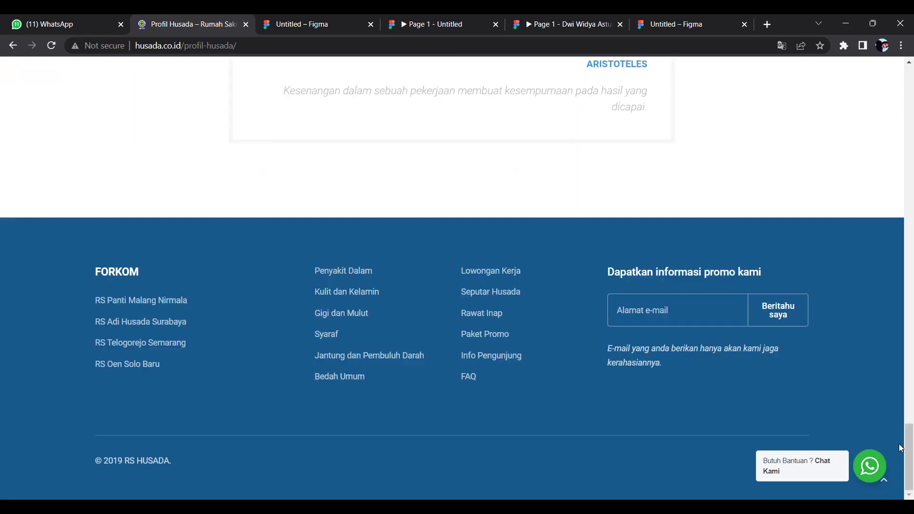
scroll(869, 123, up, 20)
scroll(868, 120, up, 6)
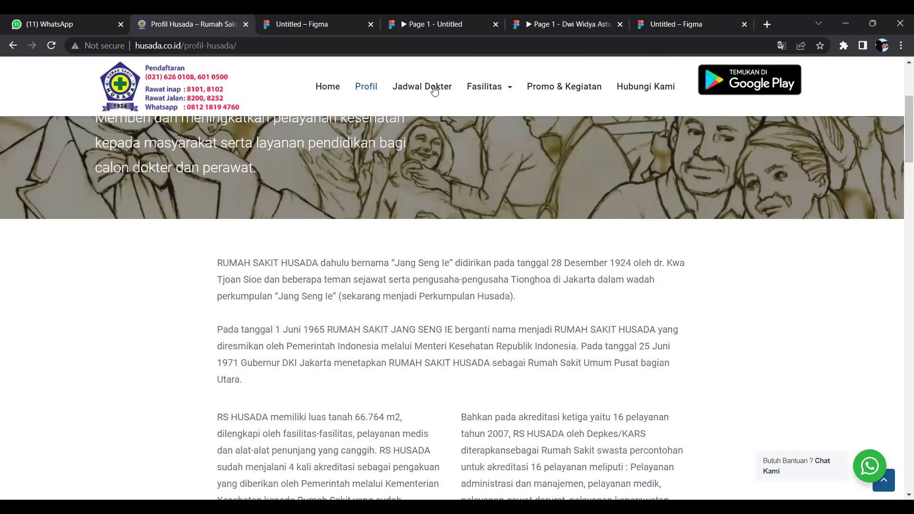
Step: Open the Jadwal Dokter page and examine its schedule table, the Layanan specialist options and the Nama Dokter search field
click(434, 88)
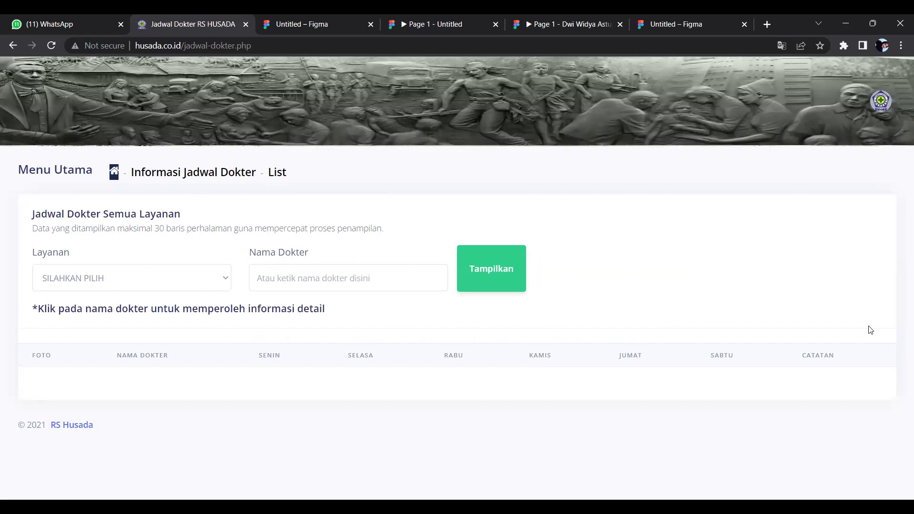
triple_click(854, 403)
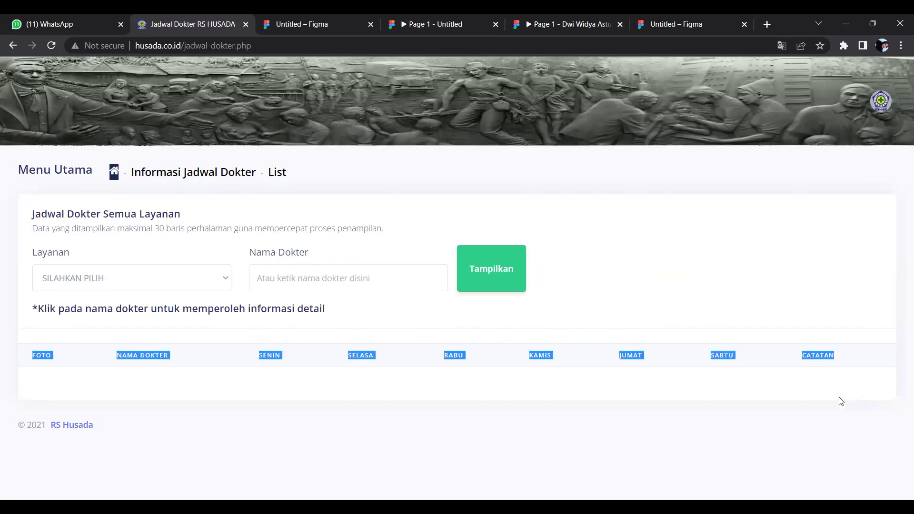
click(841, 401)
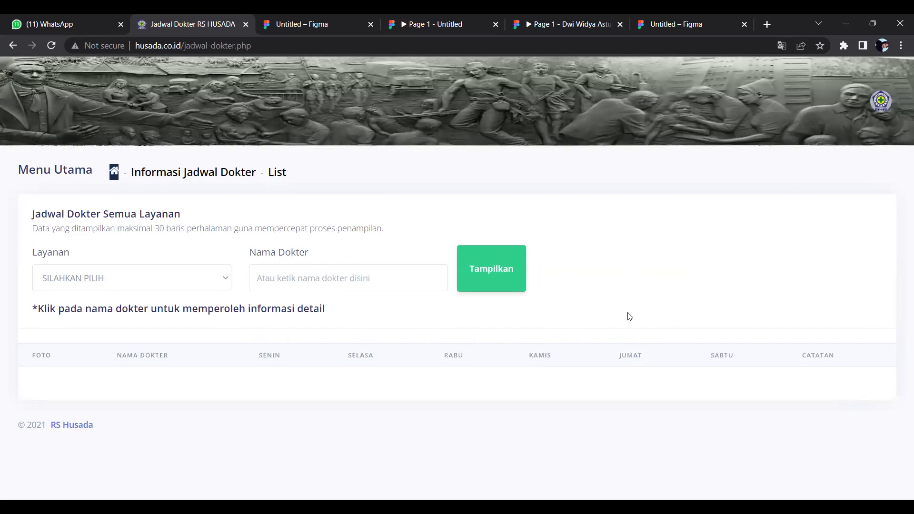
click(74, 276)
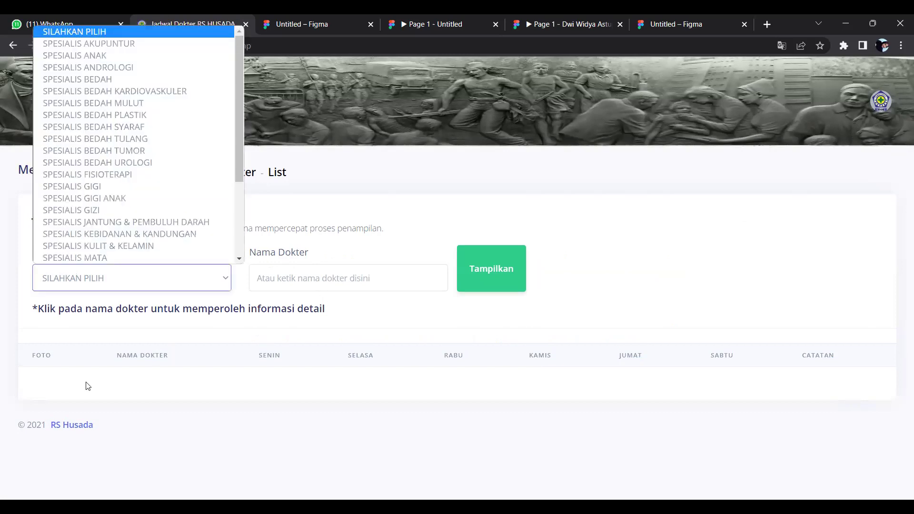
key(Tab)
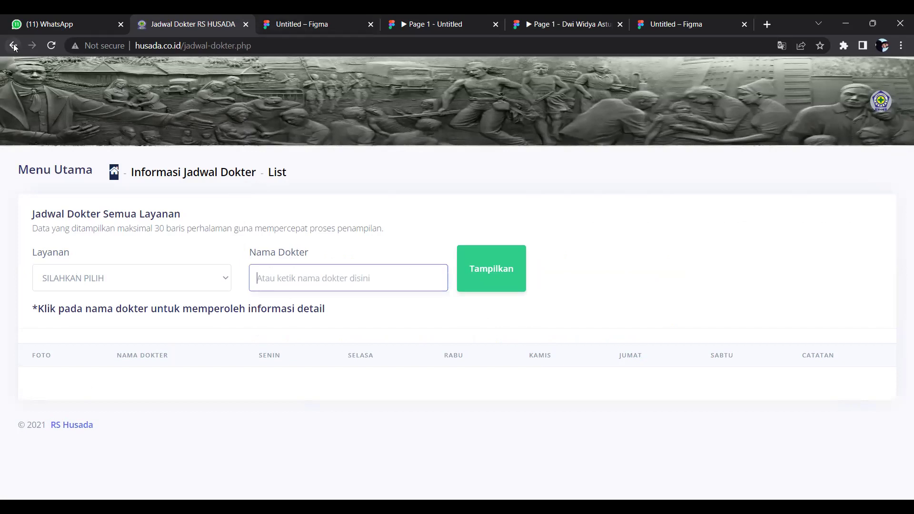
Step: Go back to the Profil page, open Medical Check Up (MCU) from Fasilitas, and review its introduction and priced packages
key(alt+Left)
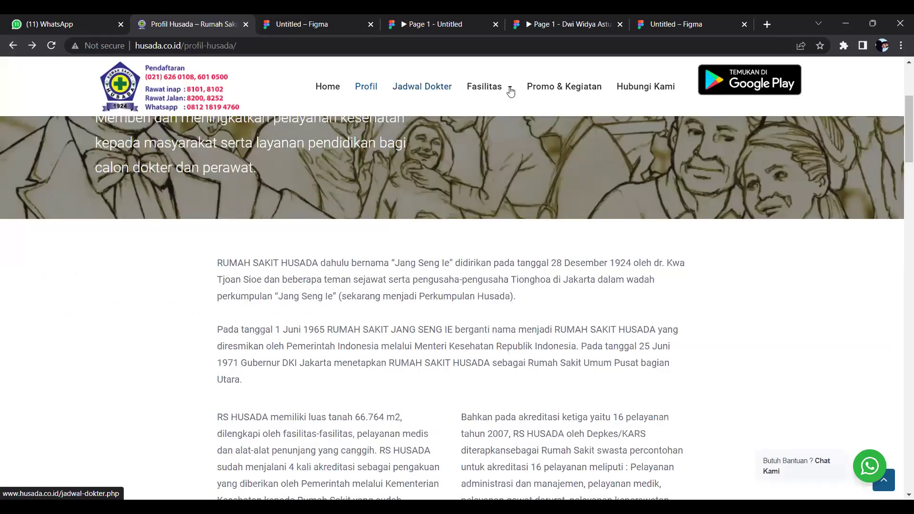
mouse_move(510, 91)
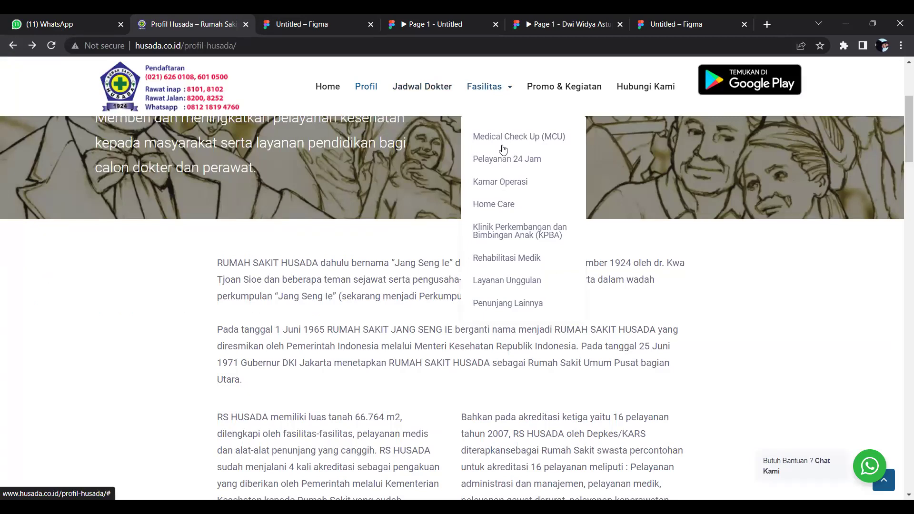
click(503, 149)
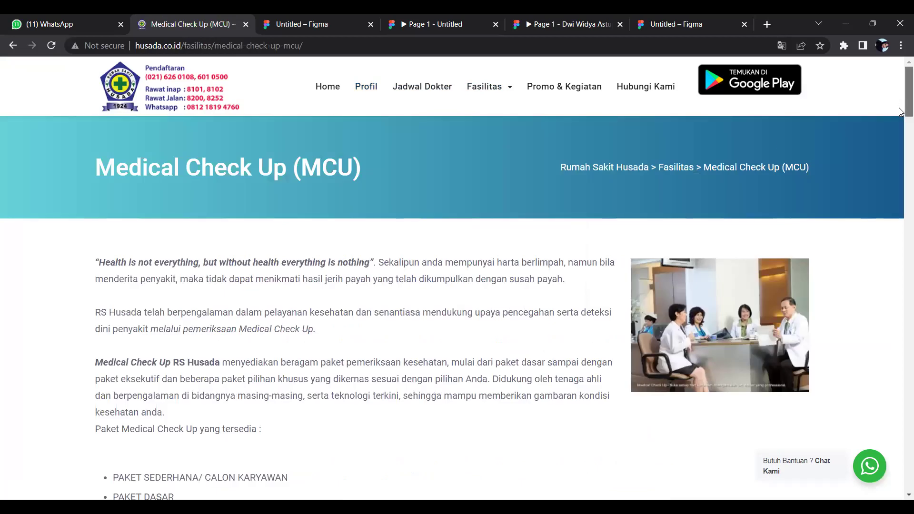
scroll(901, 111, down, 1)
scroll(901, 114, down, 2)
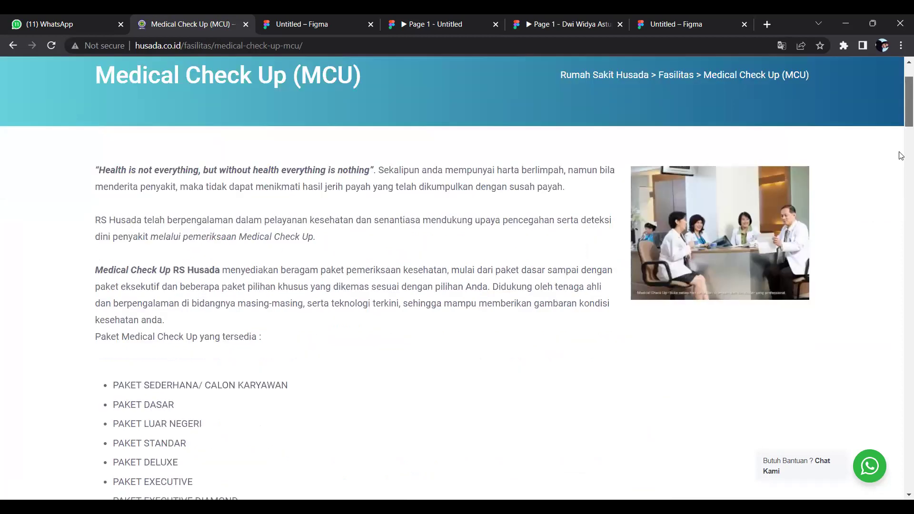
scroll(900, 152, down, 6)
scroll(901, 238, down, 8)
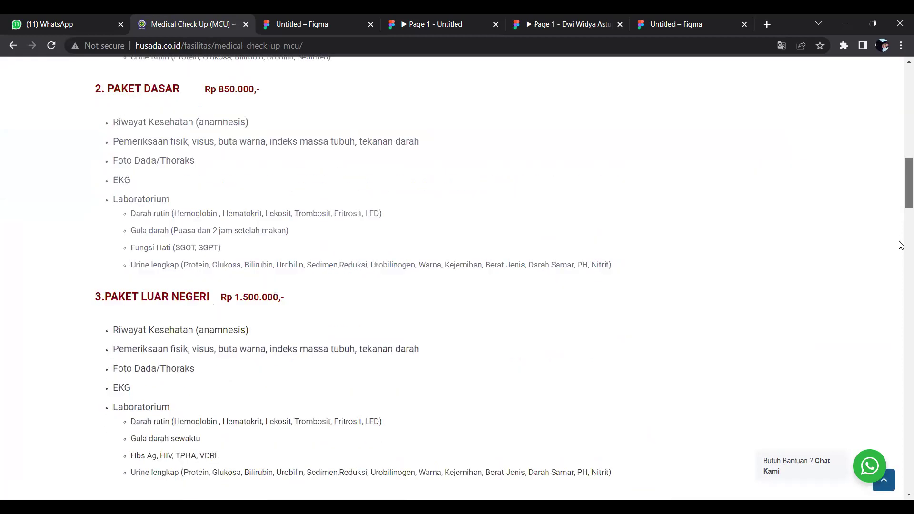
key(Home)
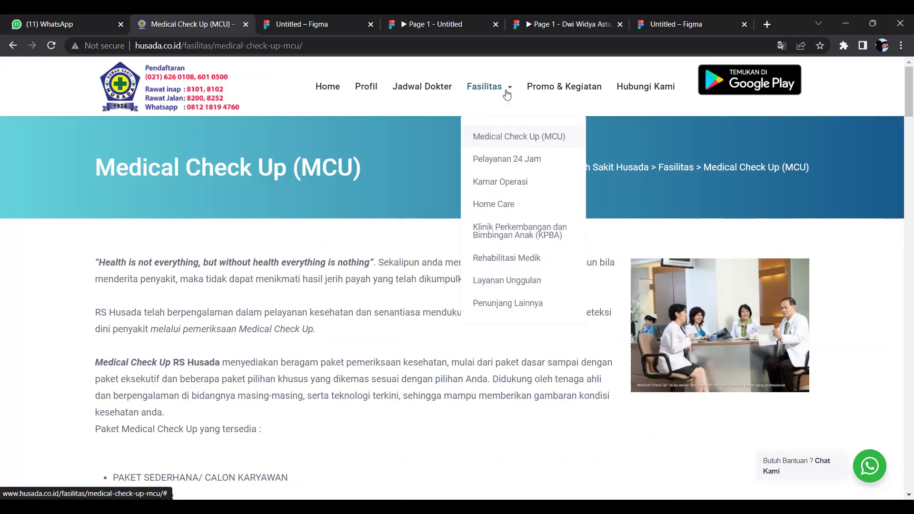
Step: Try to open Promo & Kegiatan, and open the Hubungi Kami page to examine its contact details and map
click(558, 88)
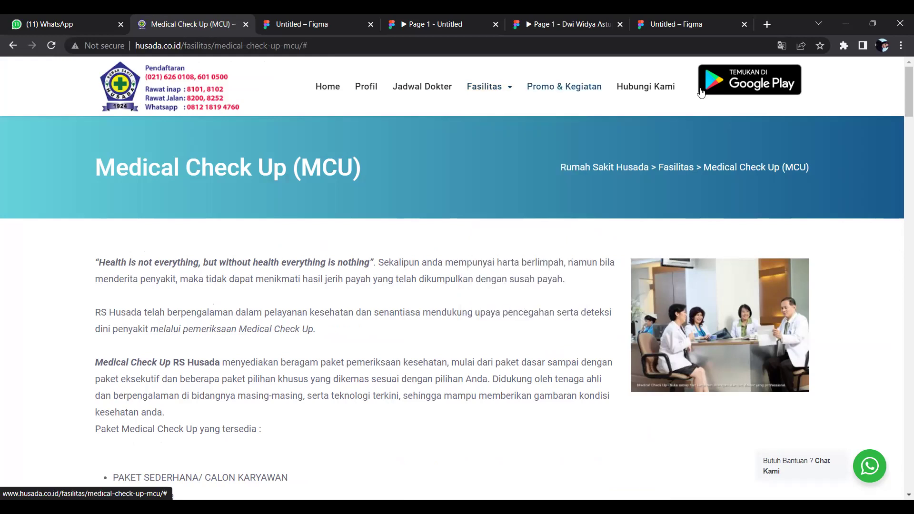
click(646, 88)
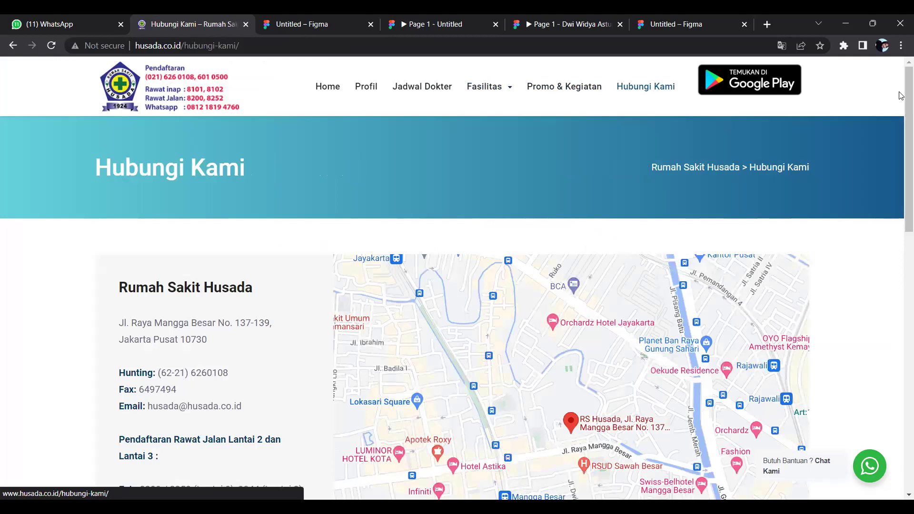
scroll(902, 96, down, 1)
scroll(902, 171, down, 3)
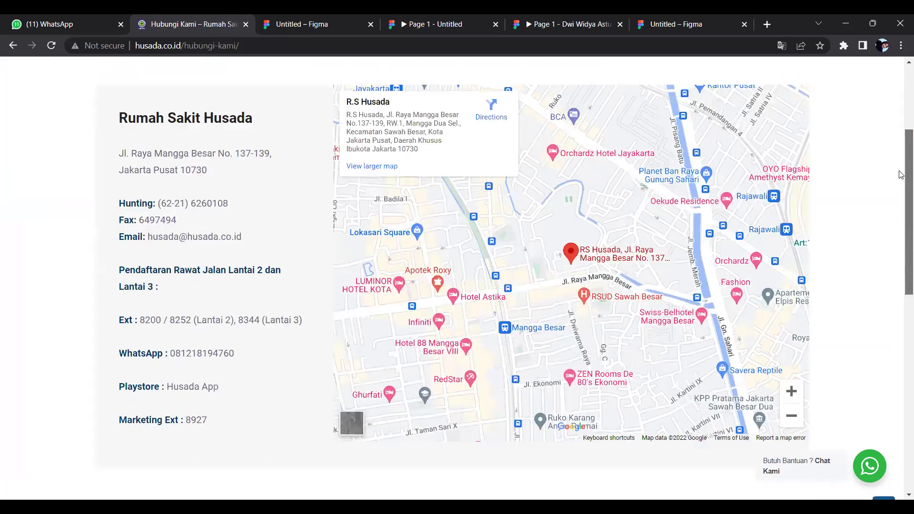
scroll(901, 96, up, 4)
scroll(901, 80, up, 1)
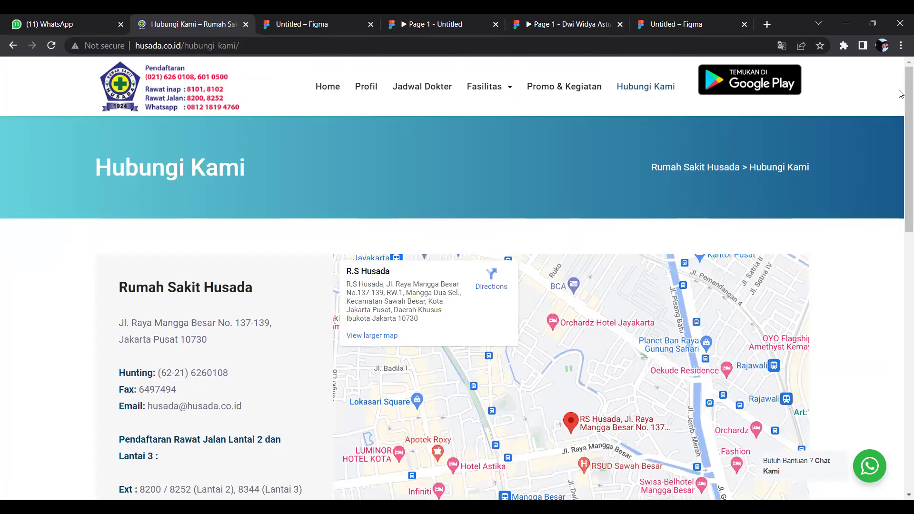
Step: Go over the Hubungi Kami page down to the department phone numbers and footer, and return to its heading
scroll(902, 172, down, 2)
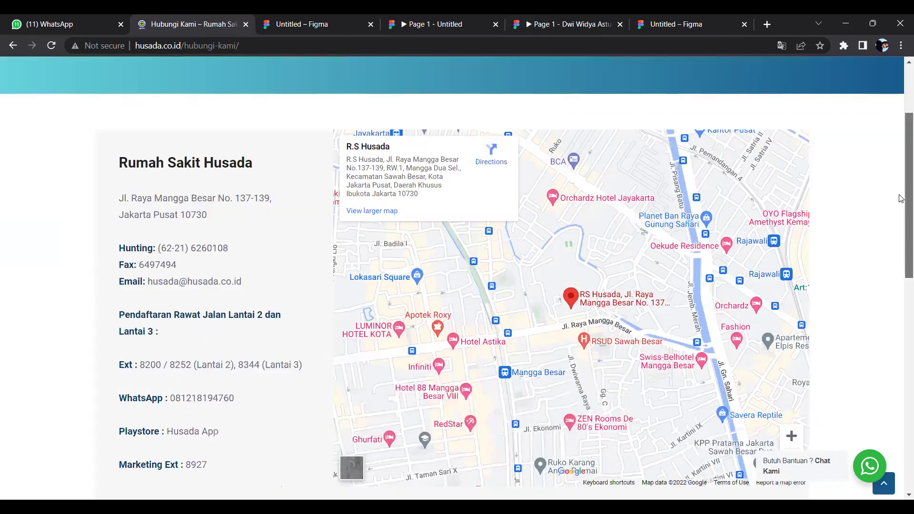
scroll(901, 341, down, 9)
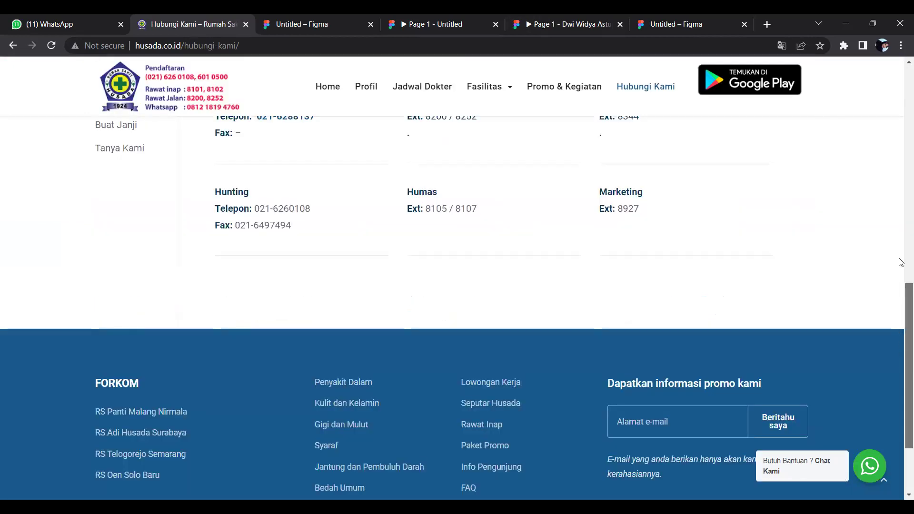
scroll(901, 180, up, 8)
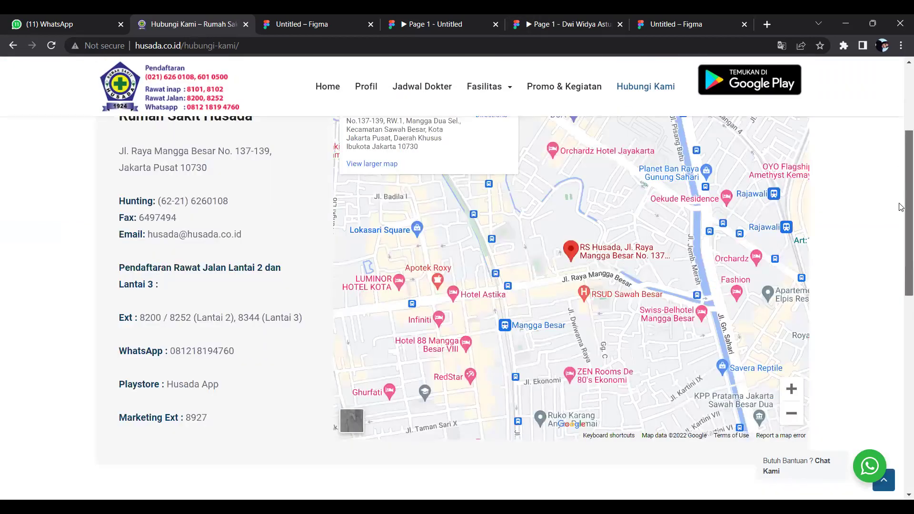
scroll(901, 136, up, 4)
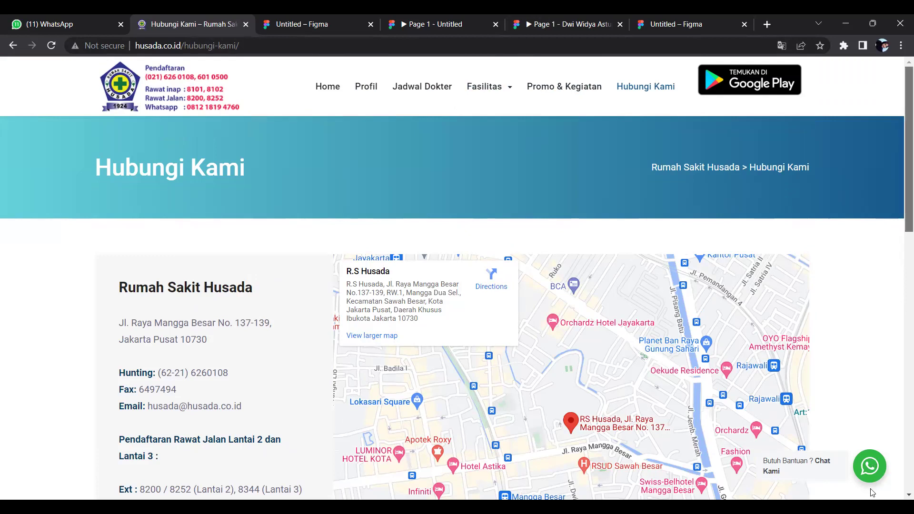
scroll(900, 248, down, 15)
scroll(900, 200, up, 15)
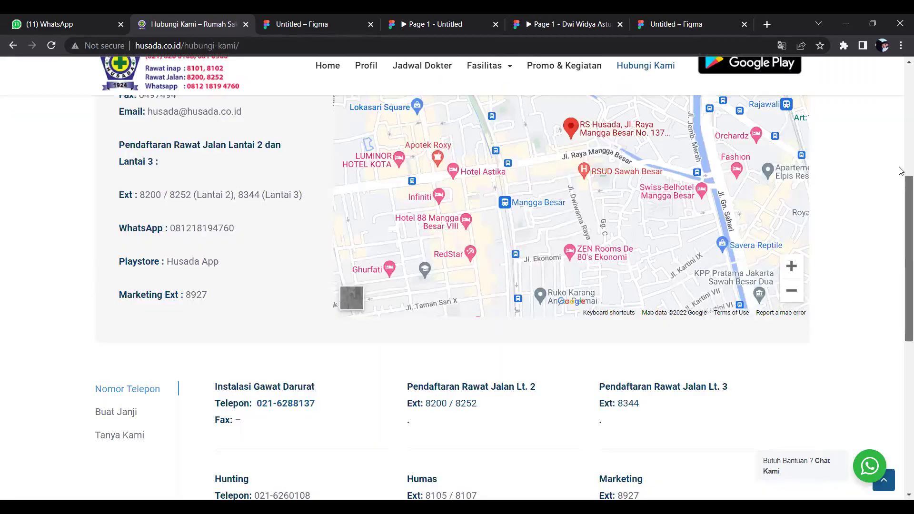
scroll(901, 113, up, 2)
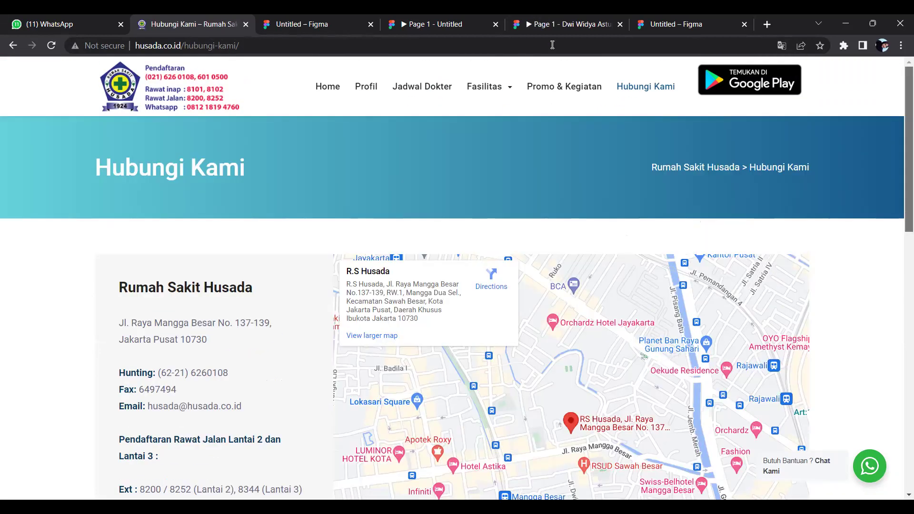
Step: Return to the Home page and go over its rotating promo banners, service blocks and lower sections
click(329, 97)
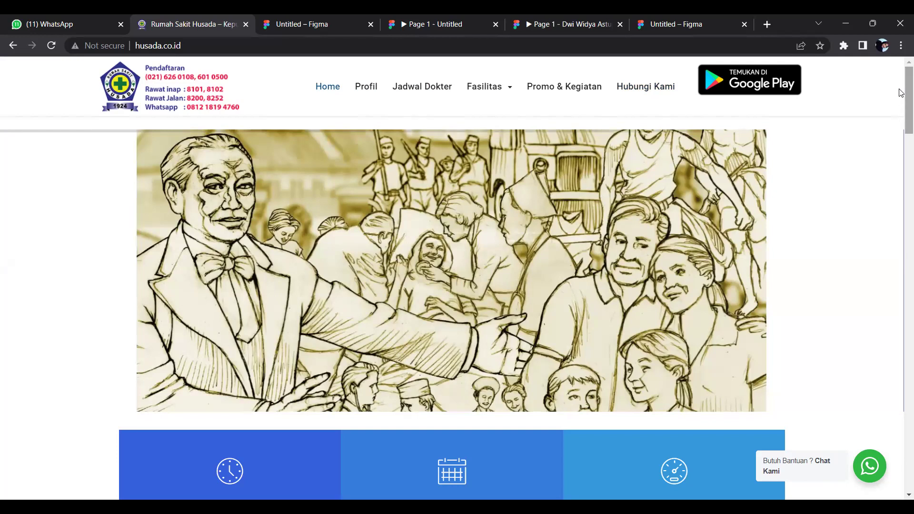
scroll(902, 105, down, 4)
scroll(903, 69, up, 4)
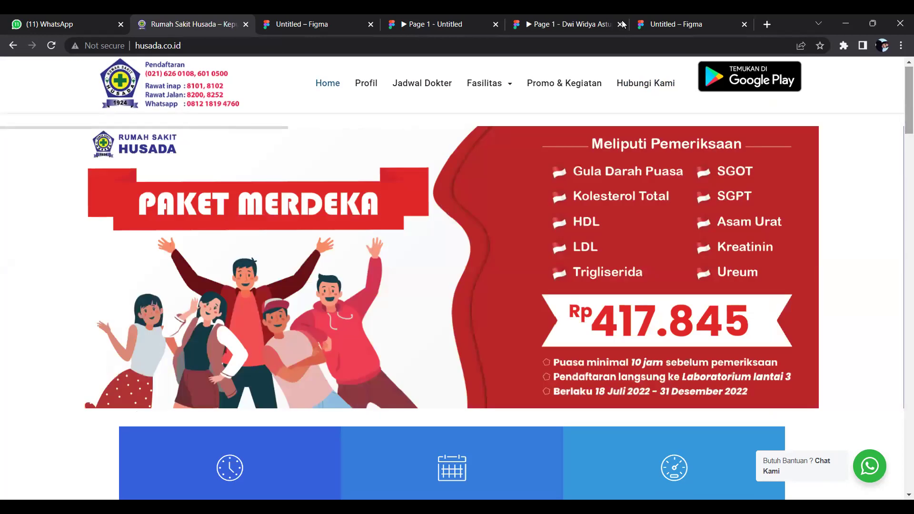
scroll(902, 142, down, 7)
scroll(901, 91, up, 7)
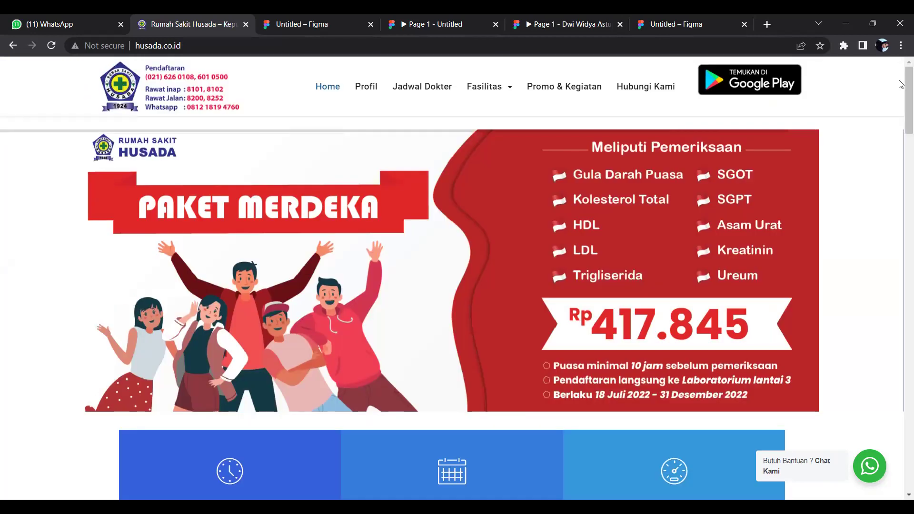
scroll(901, 84, down, 15)
scroll(902, 84, up, 15)
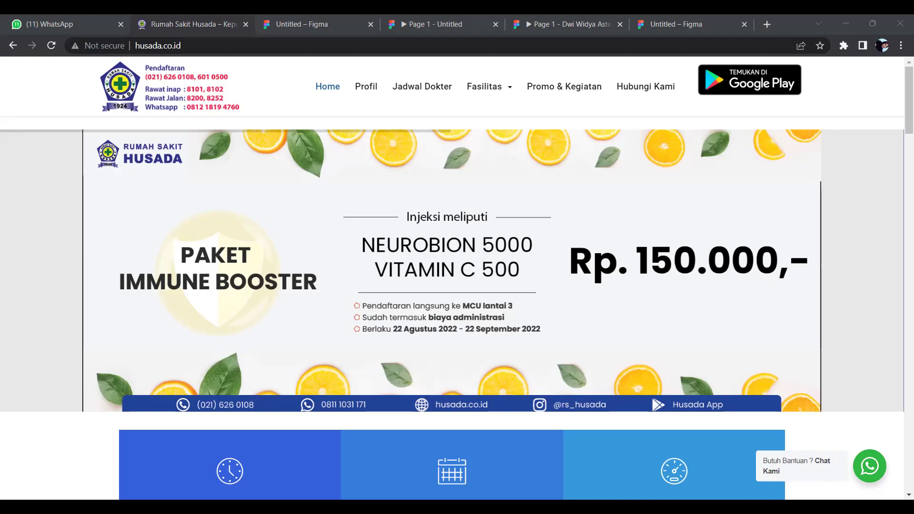
Step: Switch to the Untitled Figma file and enlarge the canvas to 25% around the grey home page wireframe
click(292, 28)
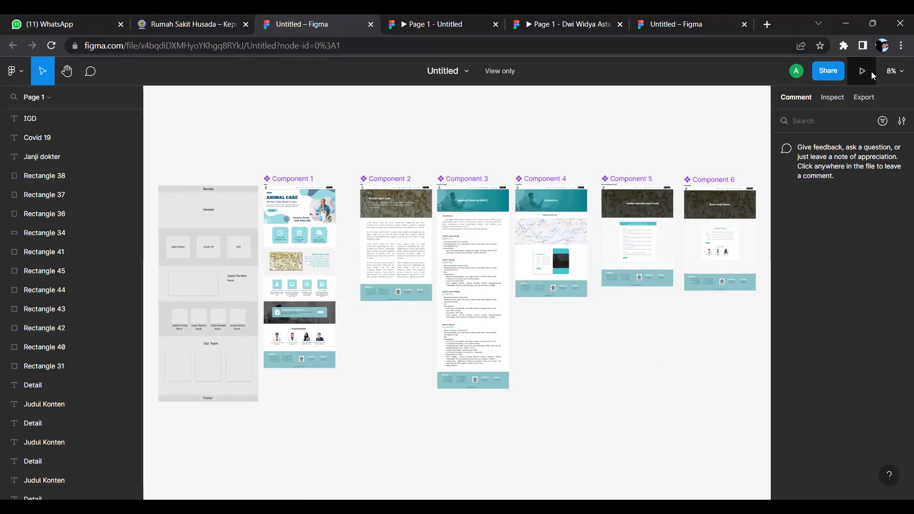
click(900, 76)
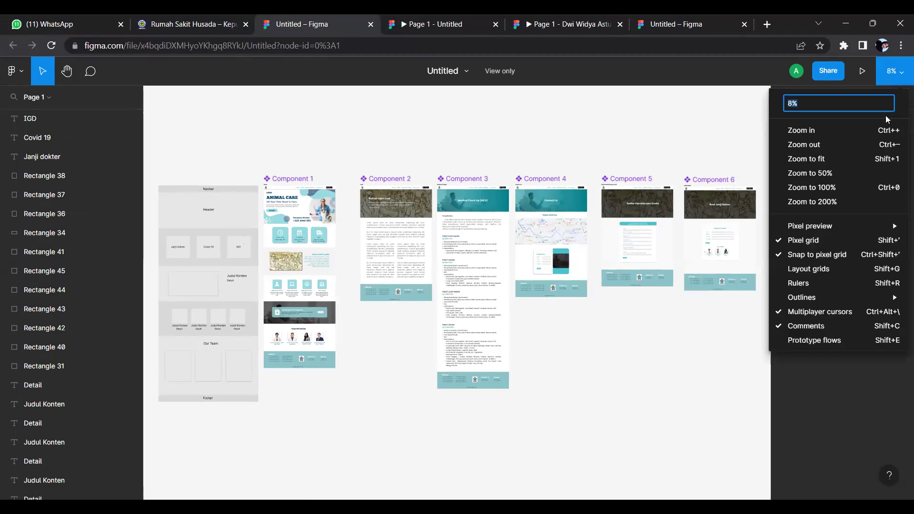
click(874, 138)
scroll(750, 275, left, 5)
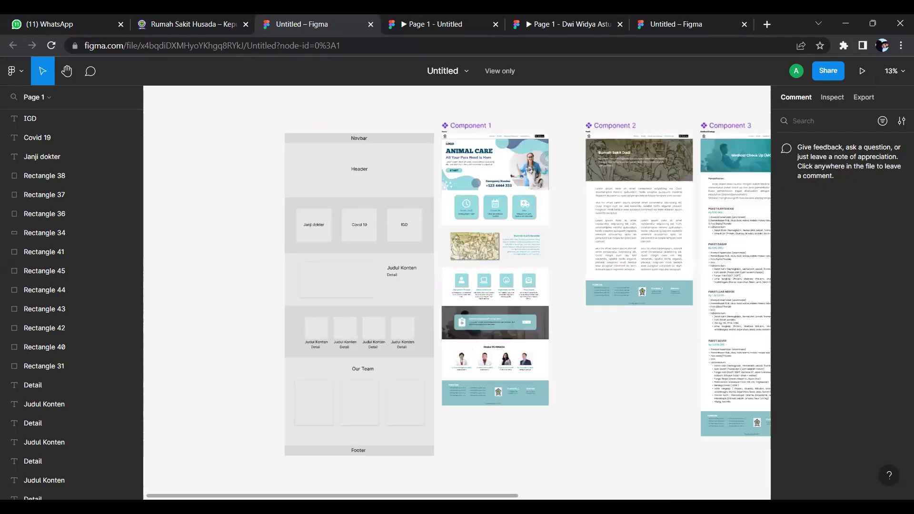
click(897, 75)
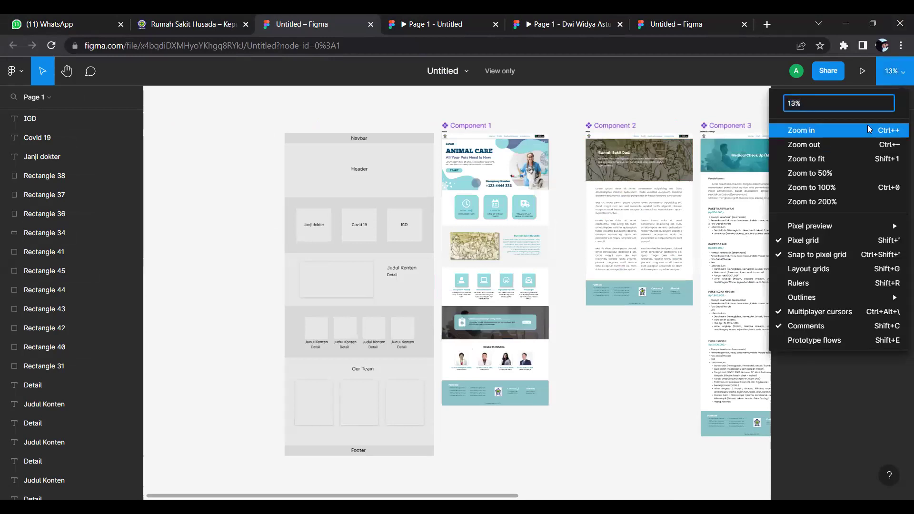
click(869, 129)
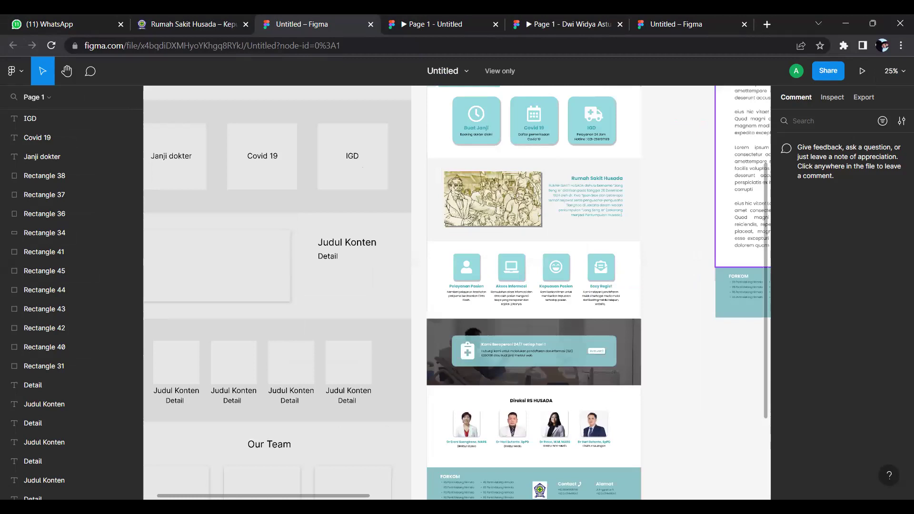
scroll(458, 293, left, 5)
scroll(457, 293, left, 1)
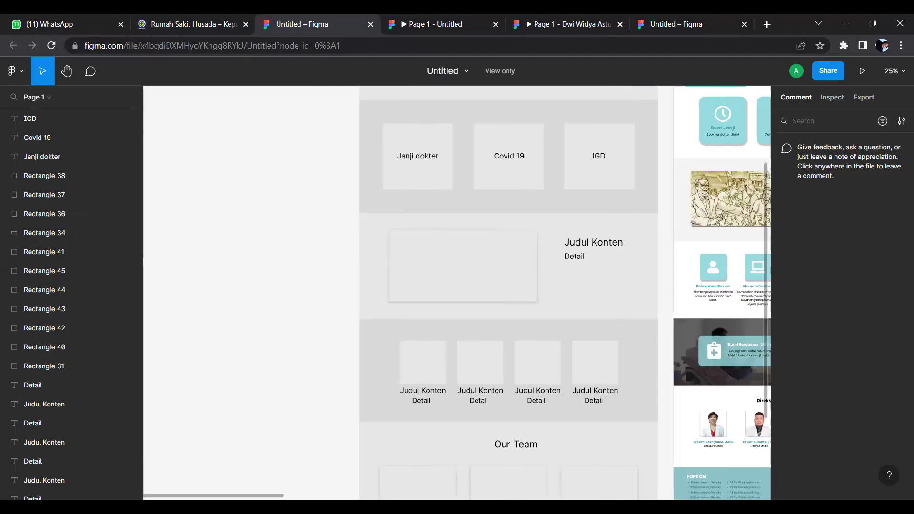
scroll(768, 290, left, 1)
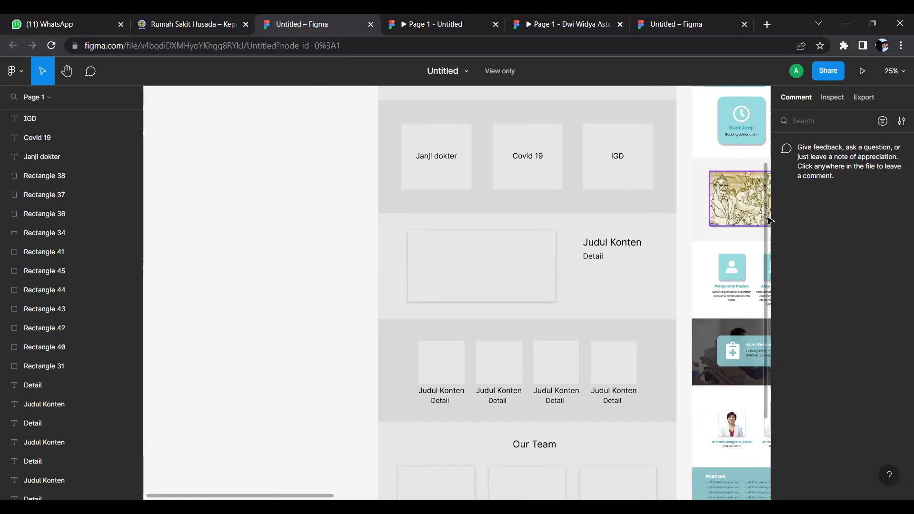
Step: Examine the grey wireframe from the Navbar and Header through the content blocks down to Our Team and Footer
scroll(768, 190, up, 5)
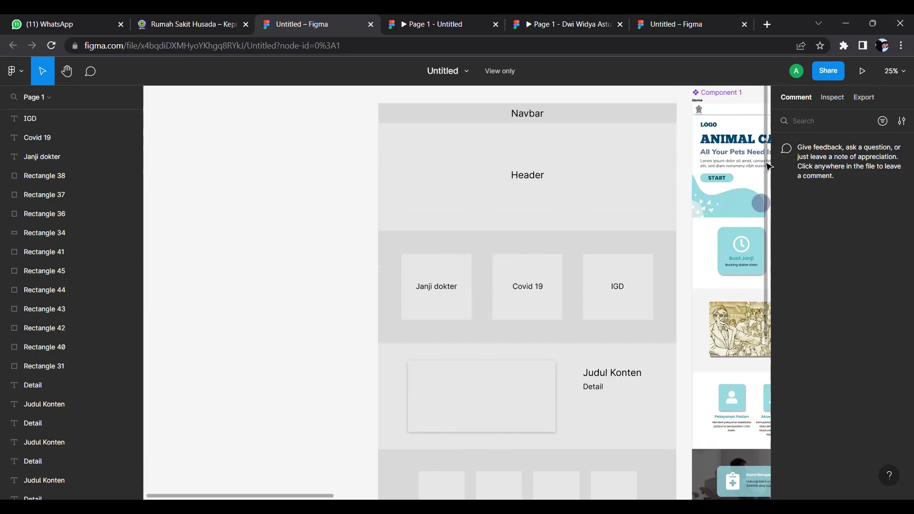
scroll(769, 184, down, 4)
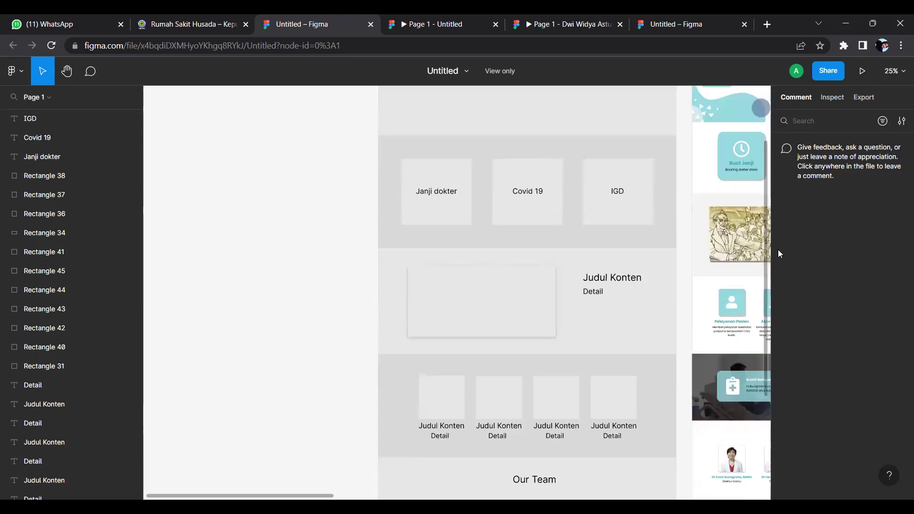
scroll(768, 320, down, 8)
scroll(766, 326, up, 1)
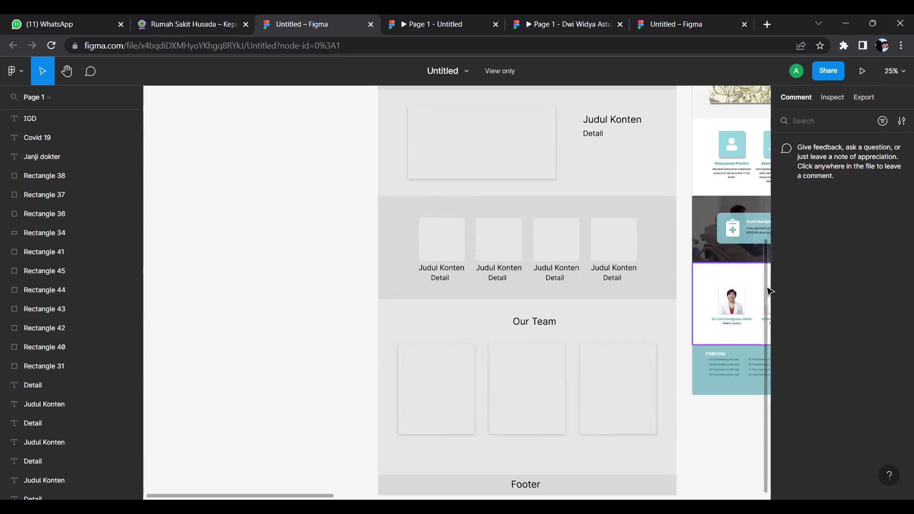
Step: Go back over the grey wireframe from the Our Team section through the content blocks up to the Navbar and Header
scroll(764, 158, up, 9)
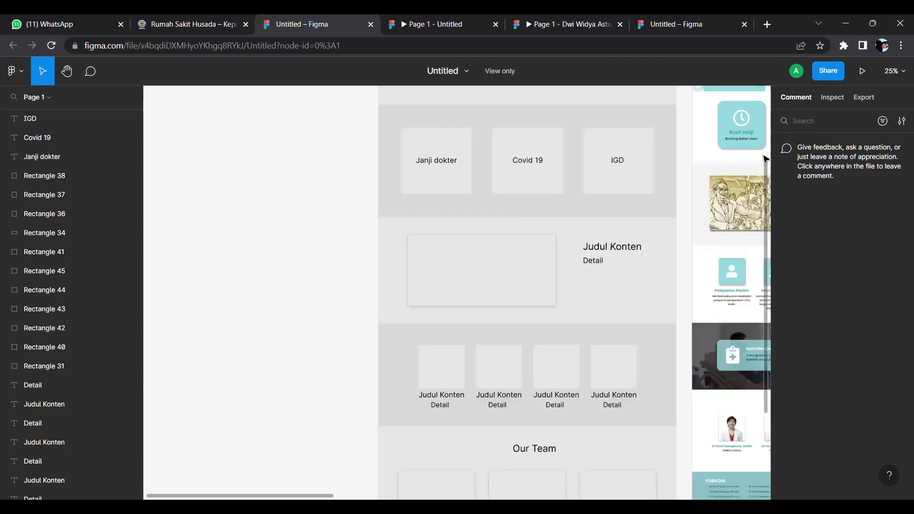
scroll(763, 162, up, 1)
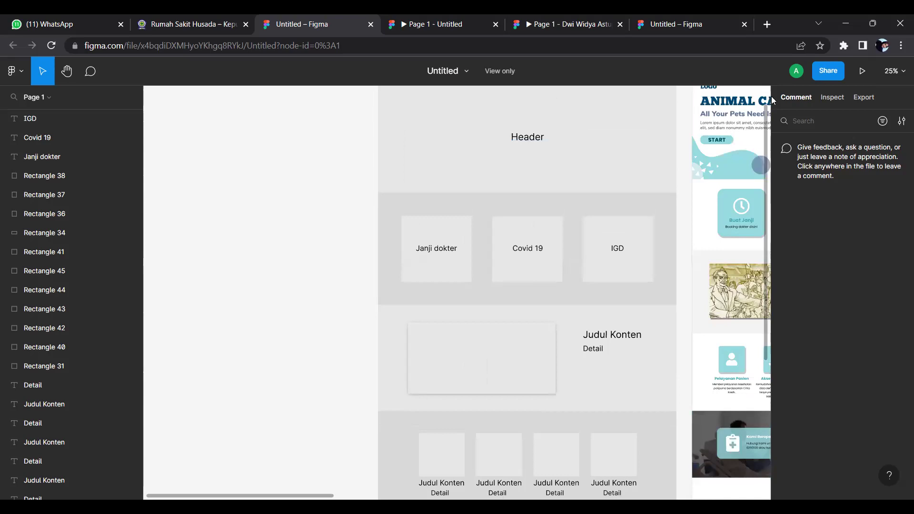
scroll(770, 268, up, 3)
scroll(768, 265, down, 5)
scroll(768, 234, down, 2)
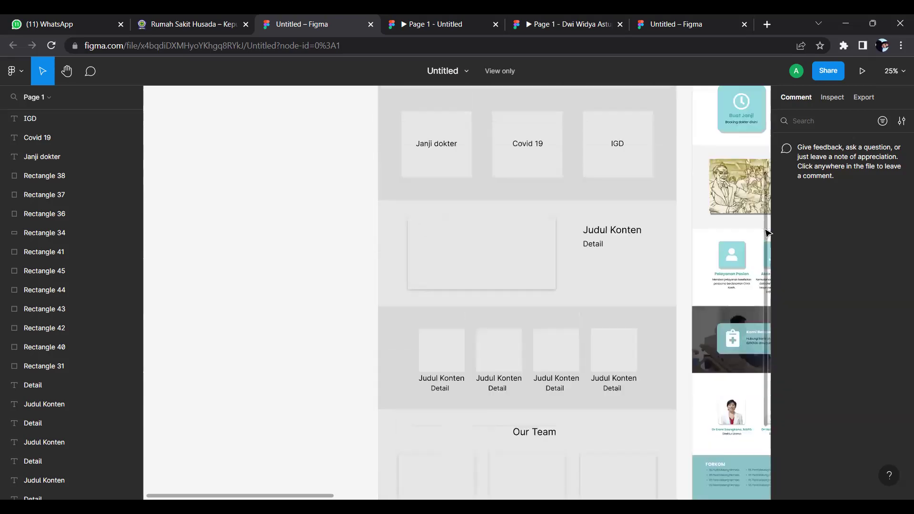
scroll(768, 233, up, 6)
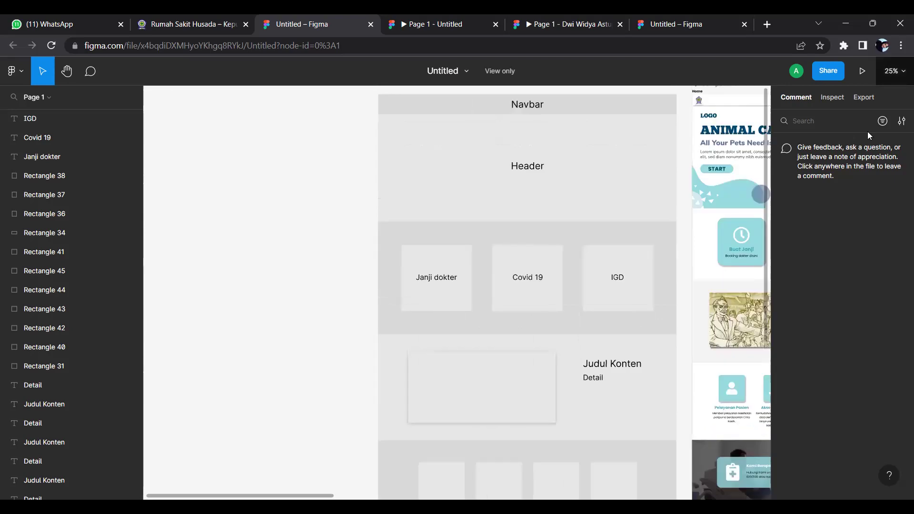
Step: Survey the colored page mockups beside the wireframe, from Home through Profil, Medical Chekup and Contact Us to Janji Dokter
click(863, 142)
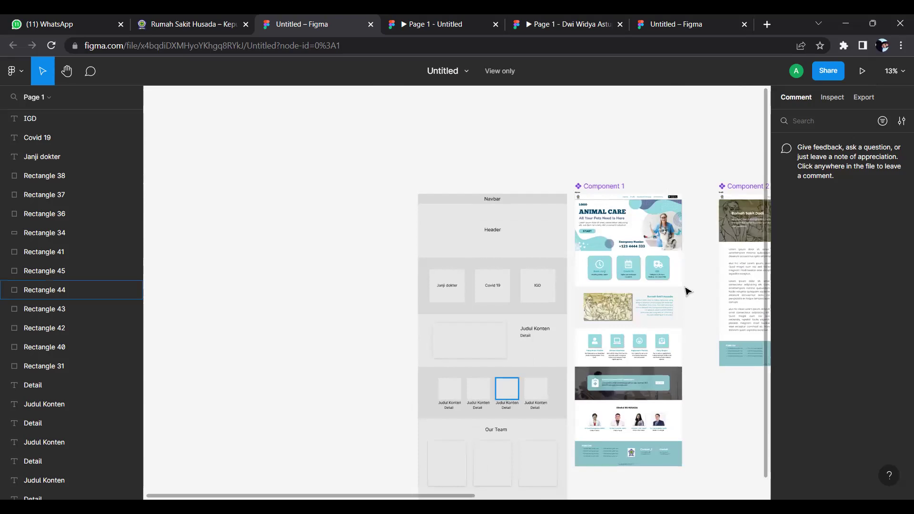
click(895, 72)
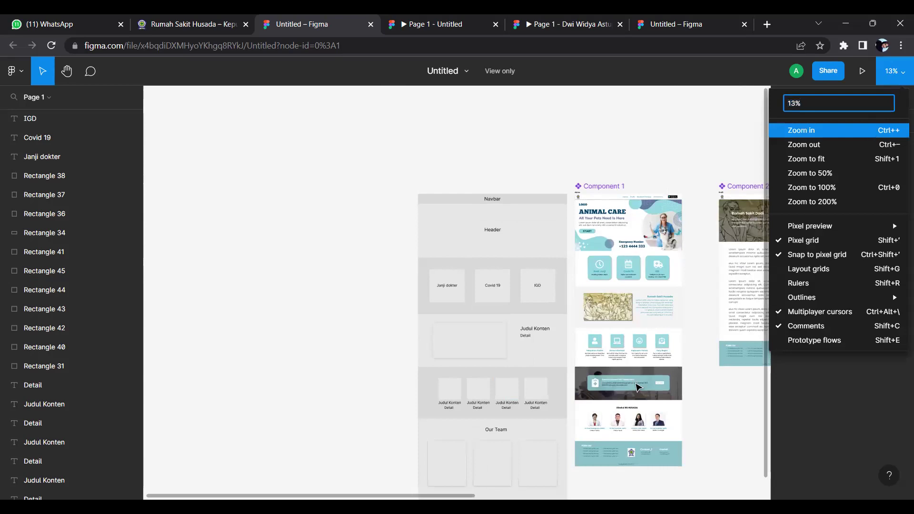
key(ctrl+plus)
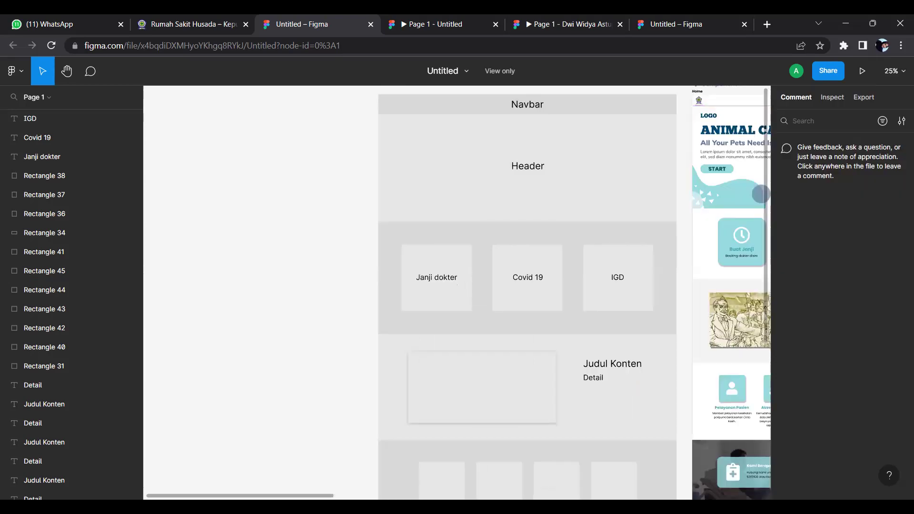
scroll(457, 293, right, 4)
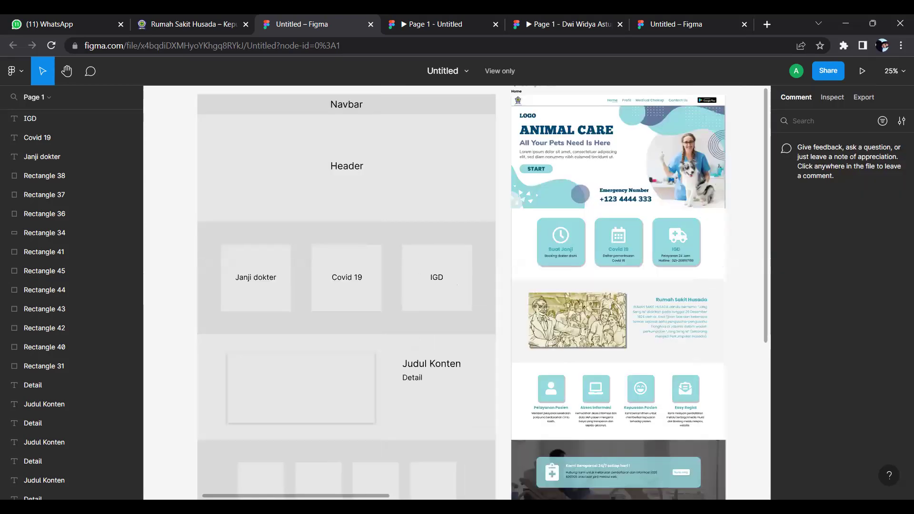
scroll(457, 293, left, 2)
scroll(457, 293, right, 5)
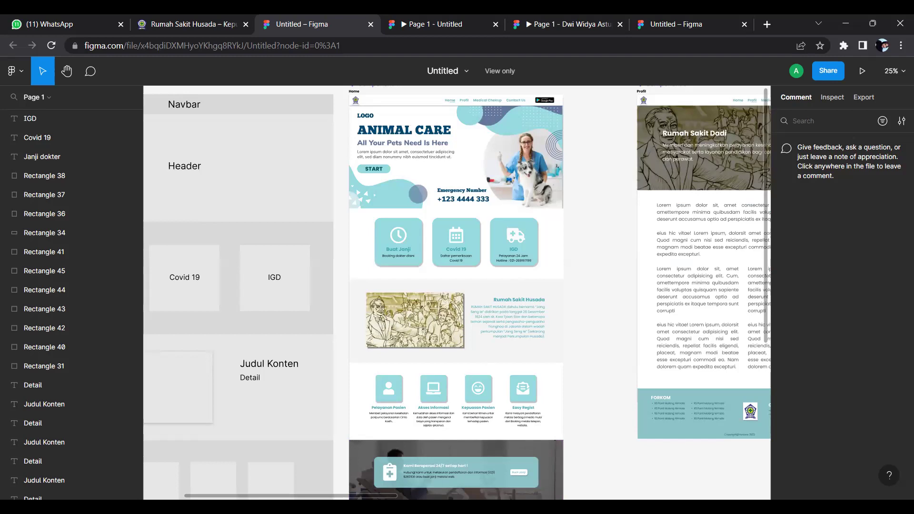
scroll(457, 293, right, 6)
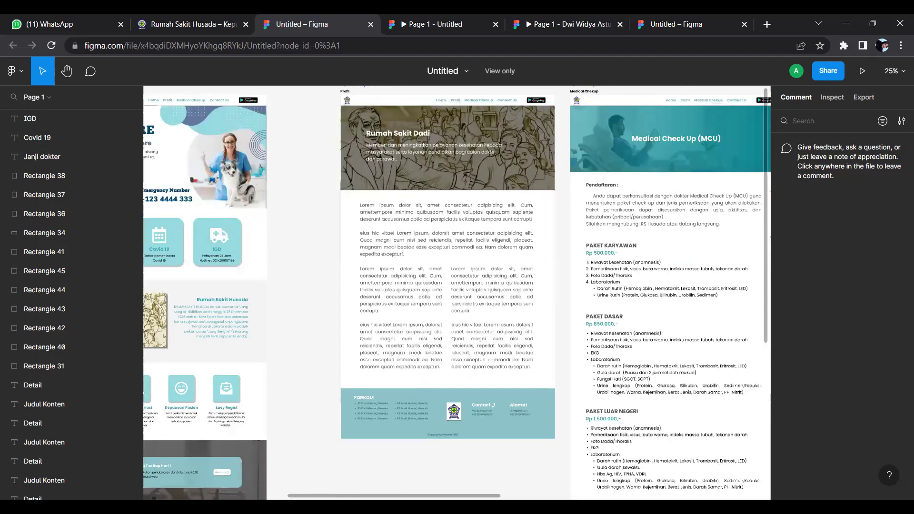
scroll(457, 293, right, 10)
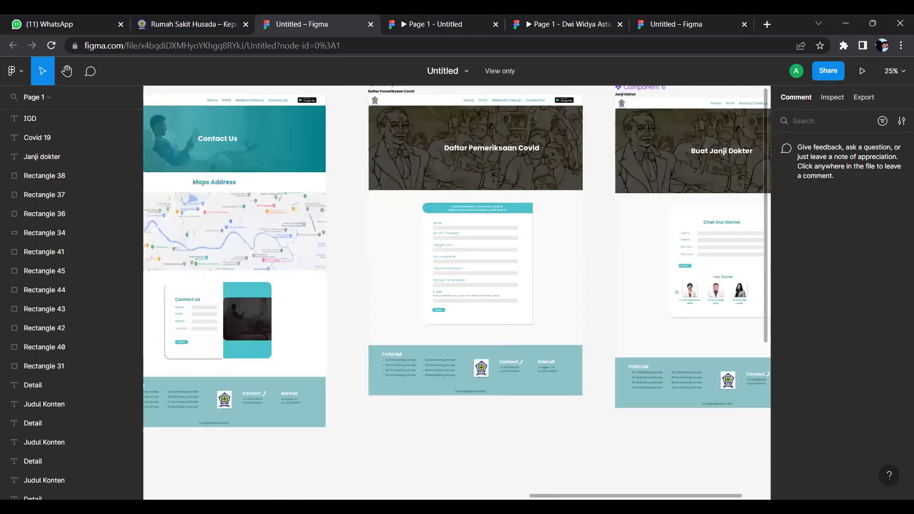
Step: Inspect the white section behind the Contact Us form, revisit the neighbouring mockups from Covid registration to Profil, and clear the selection
scroll(457, 293, left, 8)
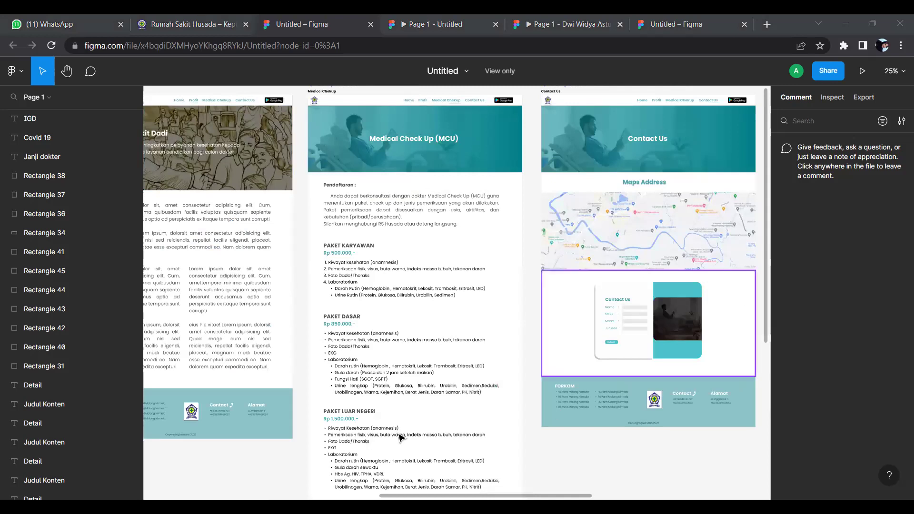
click(647, 334)
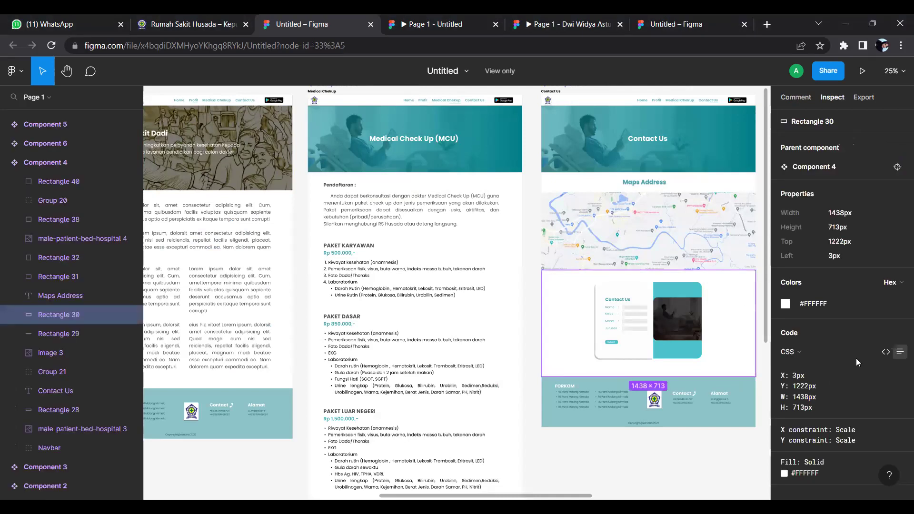
scroll(457, 290, right, 8)
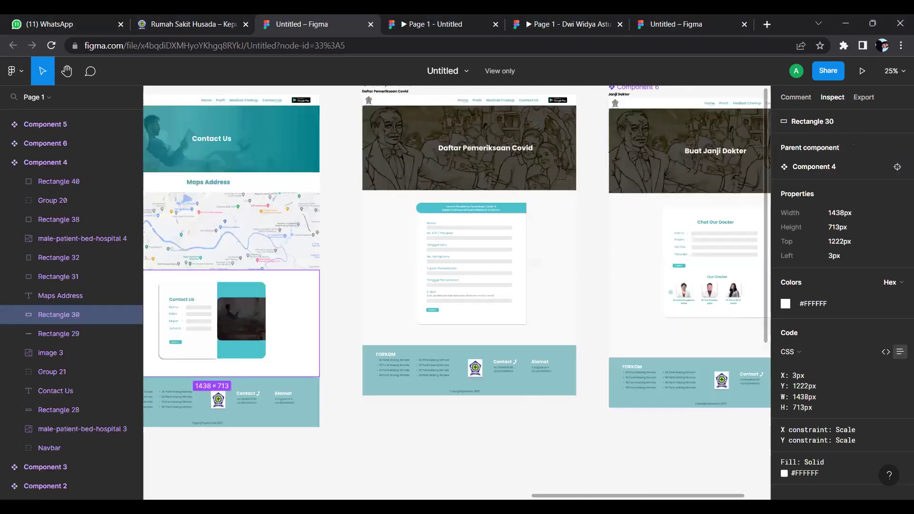
scroll(458, 291, left, 6)
scroll(457, 290, left, 10)
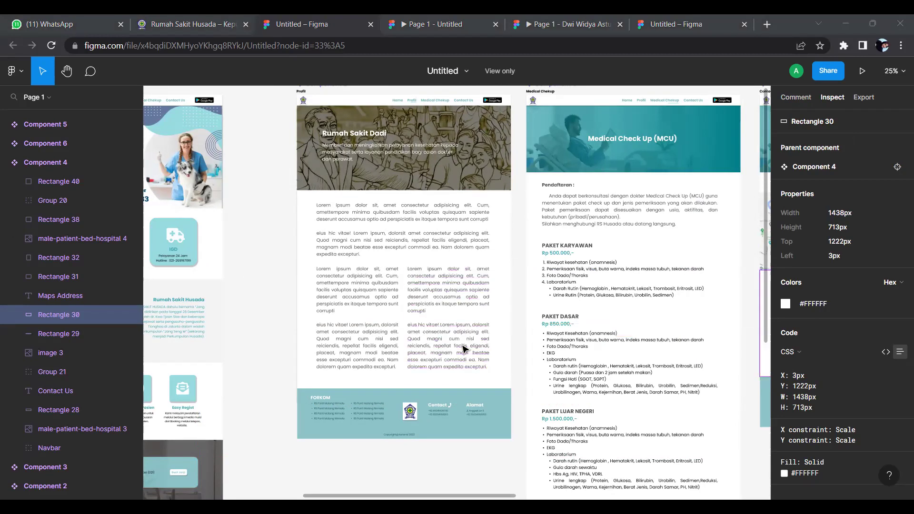
click(247, 340)
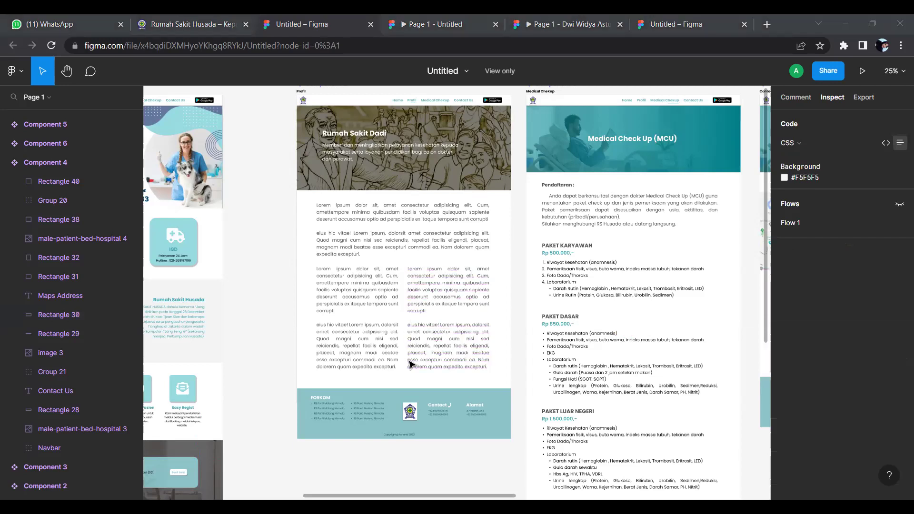
click(810, 440)
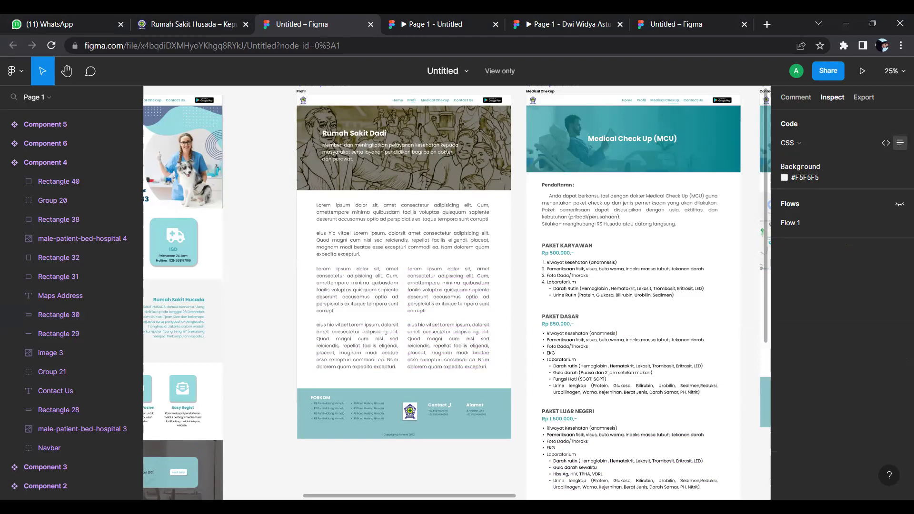
Step: Compare the Home page mockup with the grey wireframe, from its navbar and banner to the Direksi RS HUSADA section and footer
scroll(460, 293, left, 10)
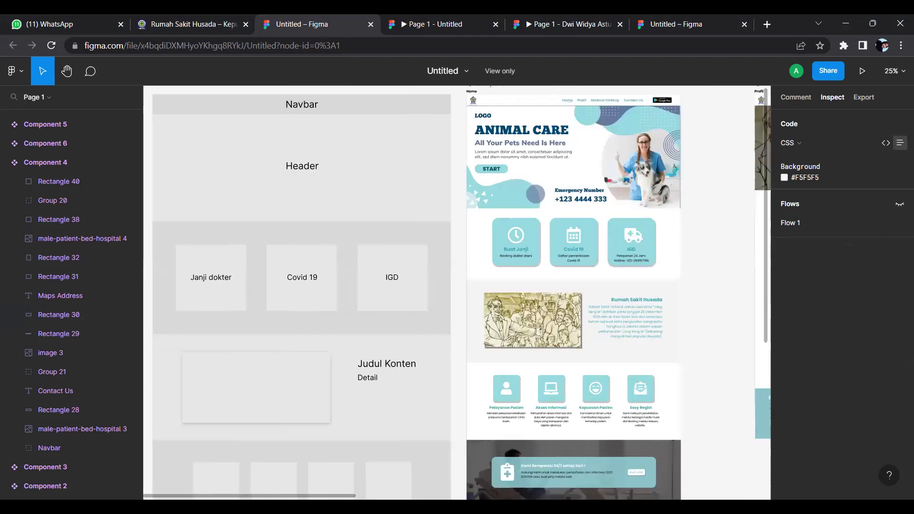
scroll(351, 134, left, 2)
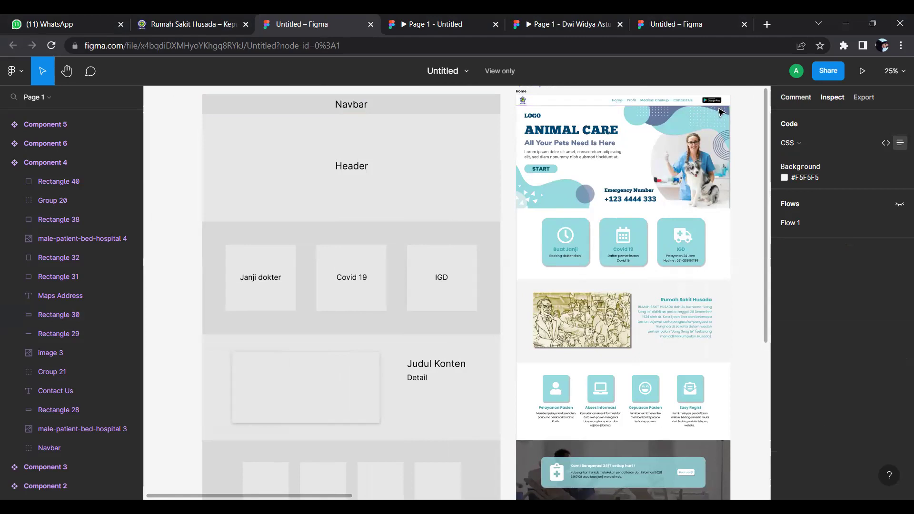
drag(767, 128, 771, 206)
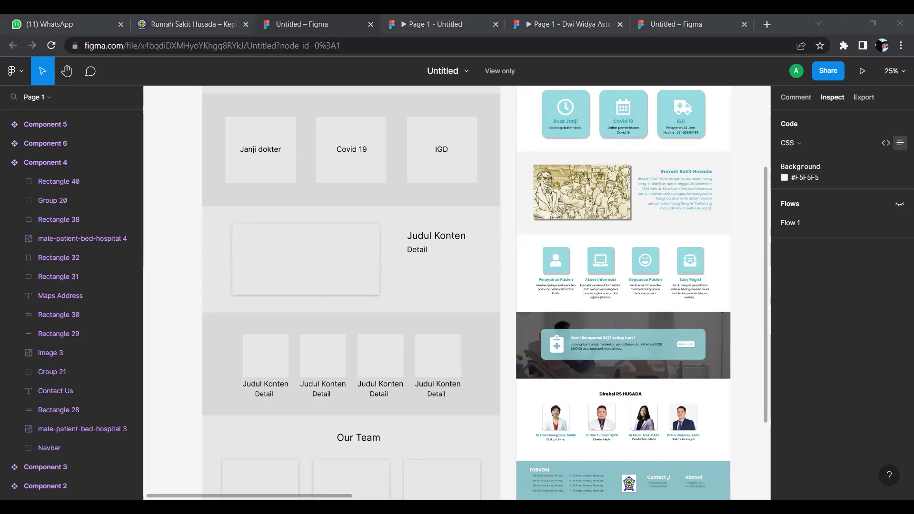
scroll(457, 292, right, 5)
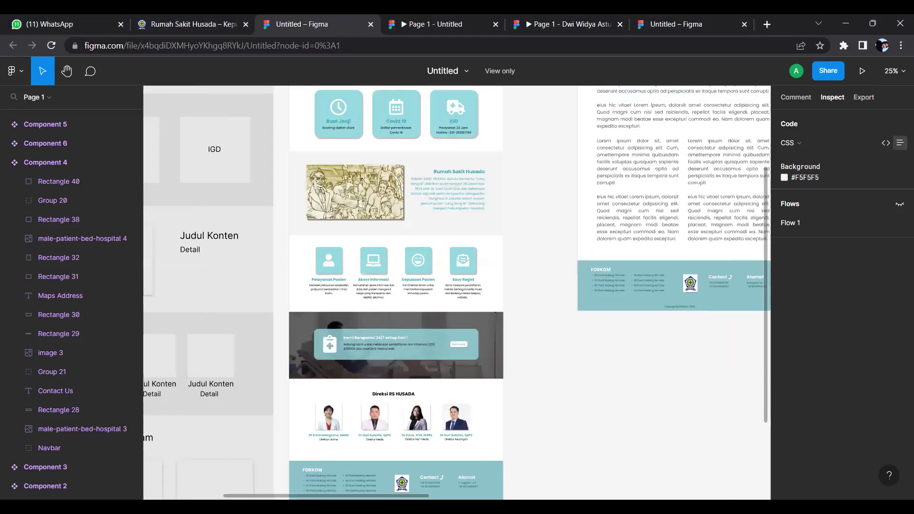
scroll(458, 293, right, 3)
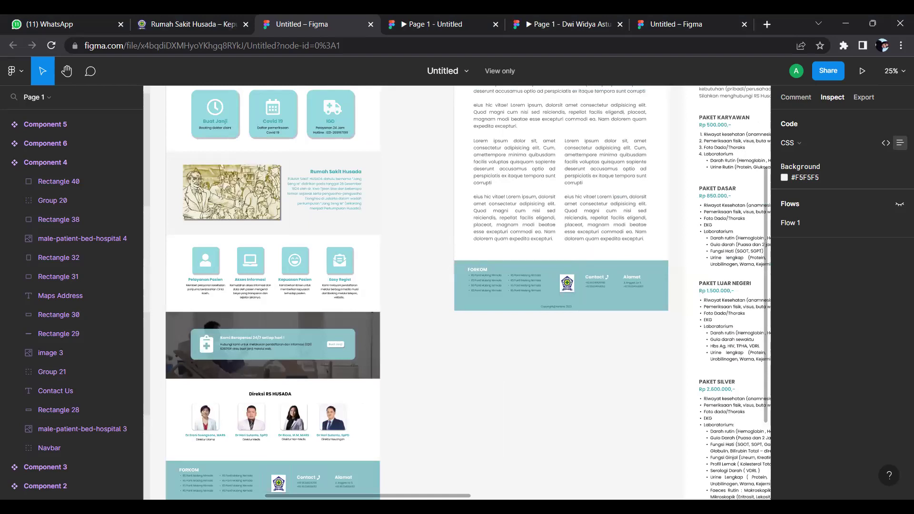
scroll(752, 364, left, 3)
scroll(766, 333, up, 3)
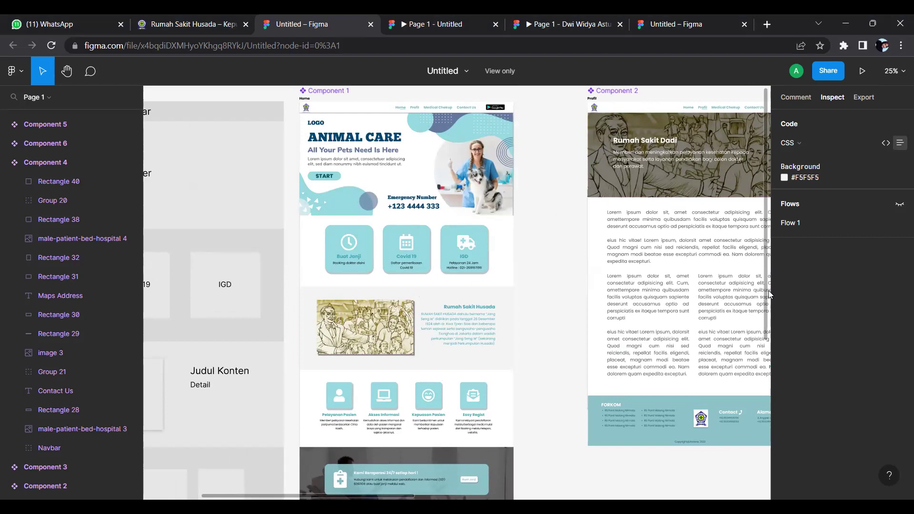
Step: Examine the Profil, Medical Check Up (MCU) and Contact Us page mockups one after another
scroll(770, 294, right, 3)
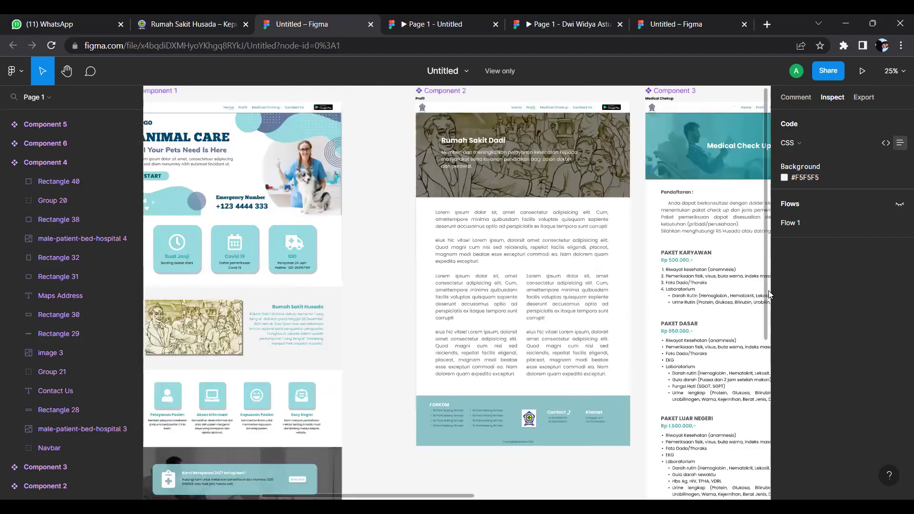
scroll(770, 294, right, 2)
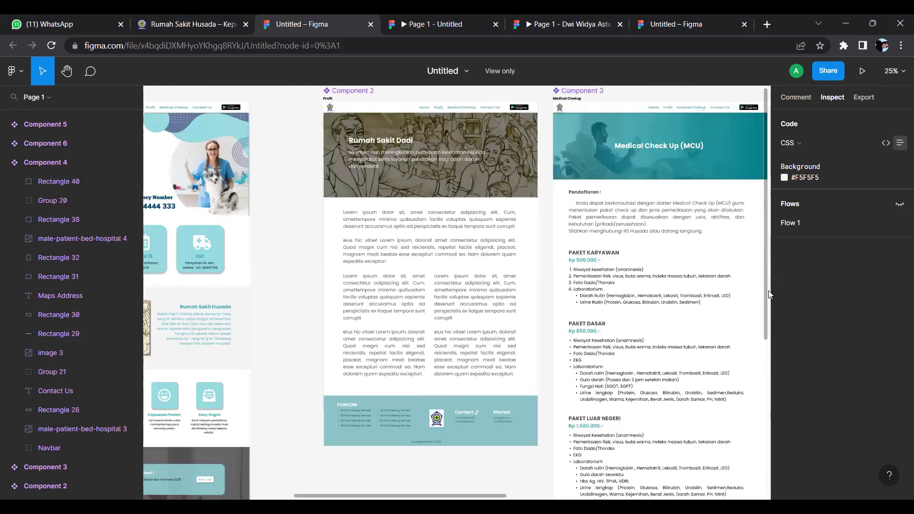
scroll(770, 295, right, 1)
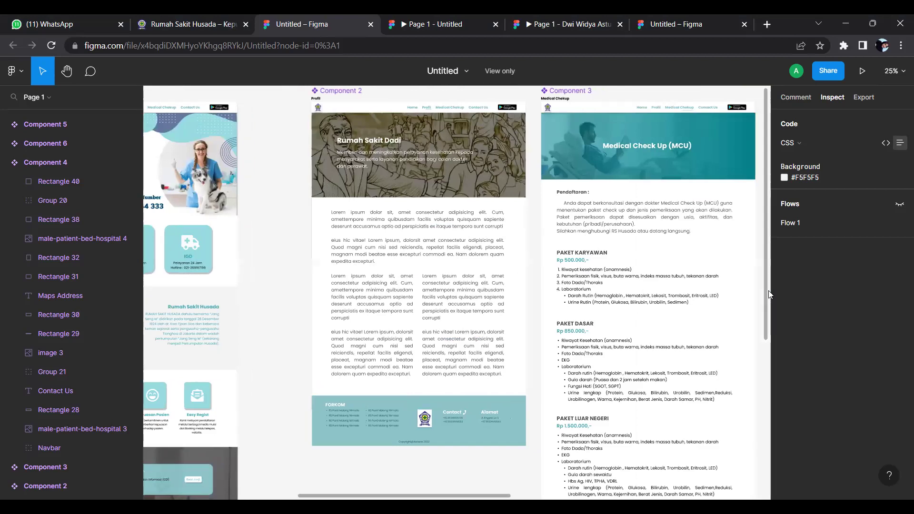
scroll(770, 294, right, 1)
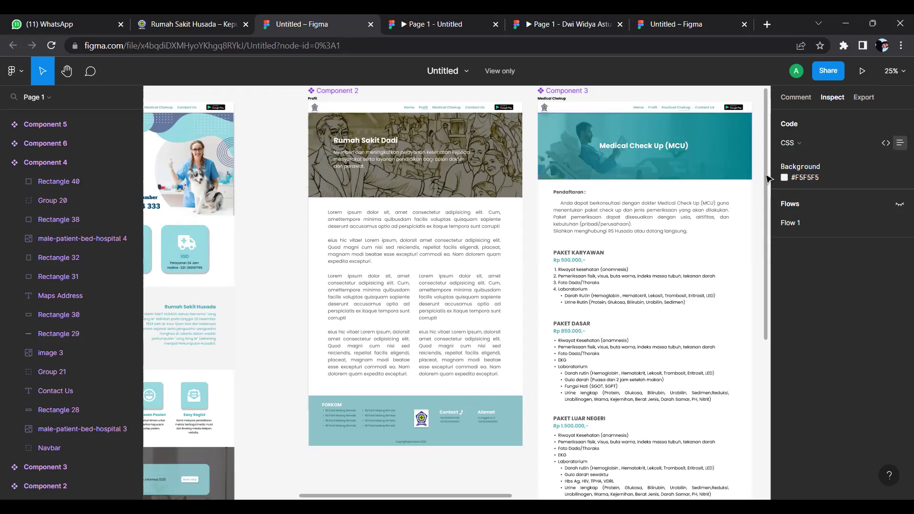
scroll(768, 191, down, 1)
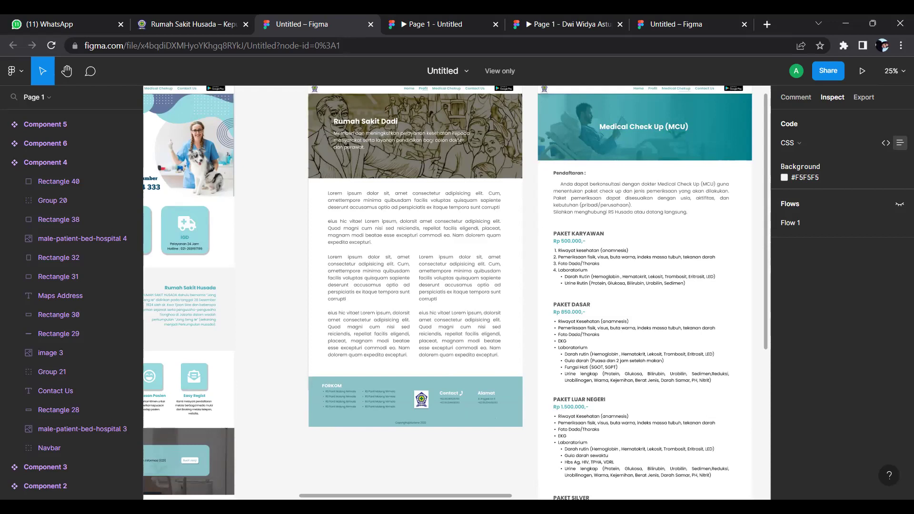
scroll(457, 293, right, 5)
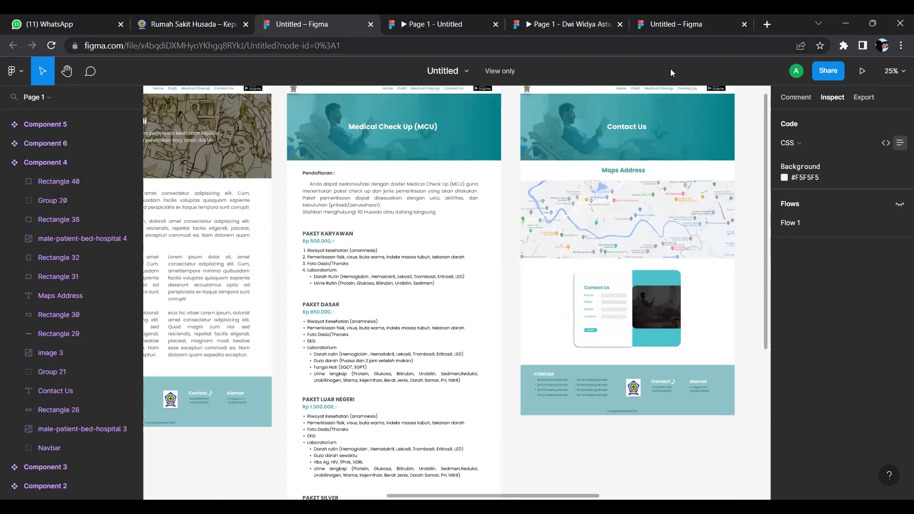
Step: Present the file as a prototype and go down the Home page to the Buat Janji, Covid 19 and IGD cards
click(863, 72)
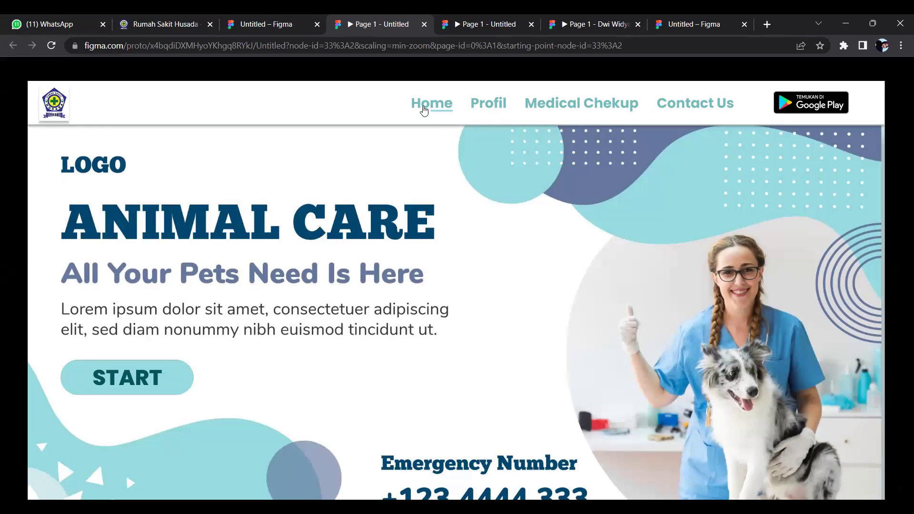
scroll(425, 110, down, 2)
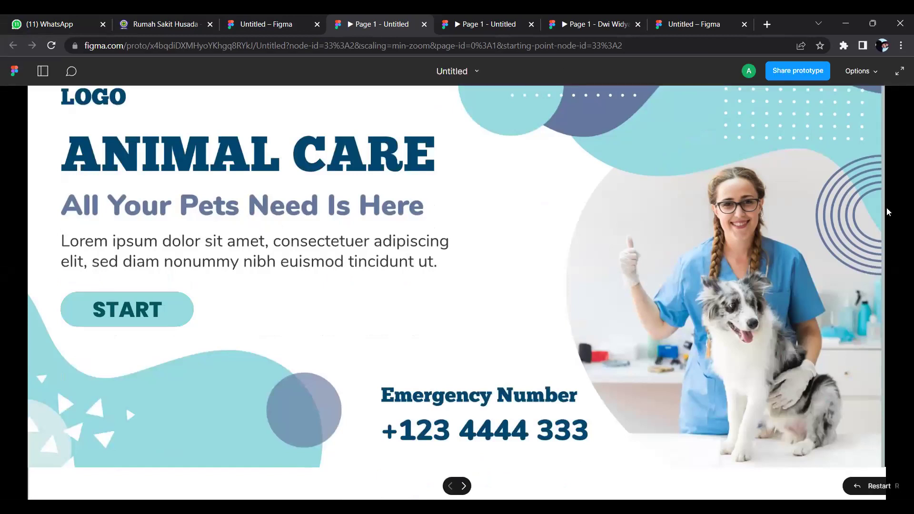
scroll(881, 153, down, 3)
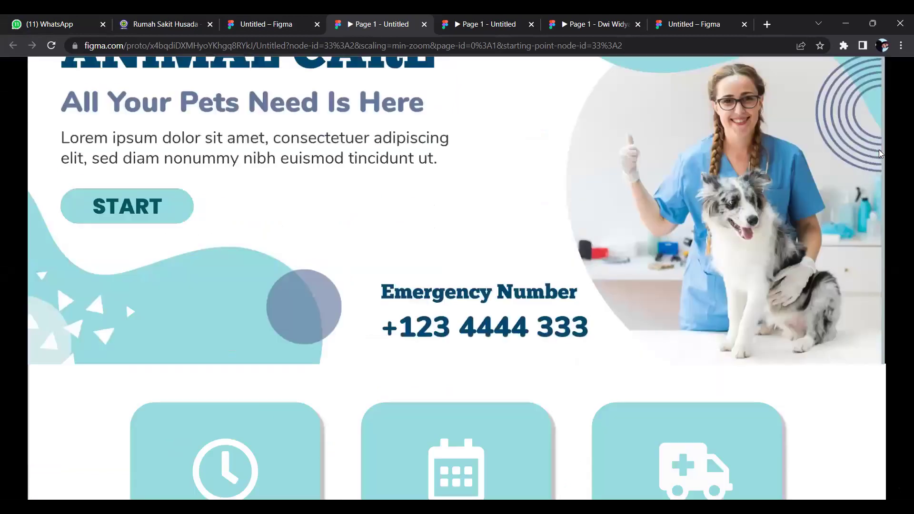
scroll(881, 154, down, 1)
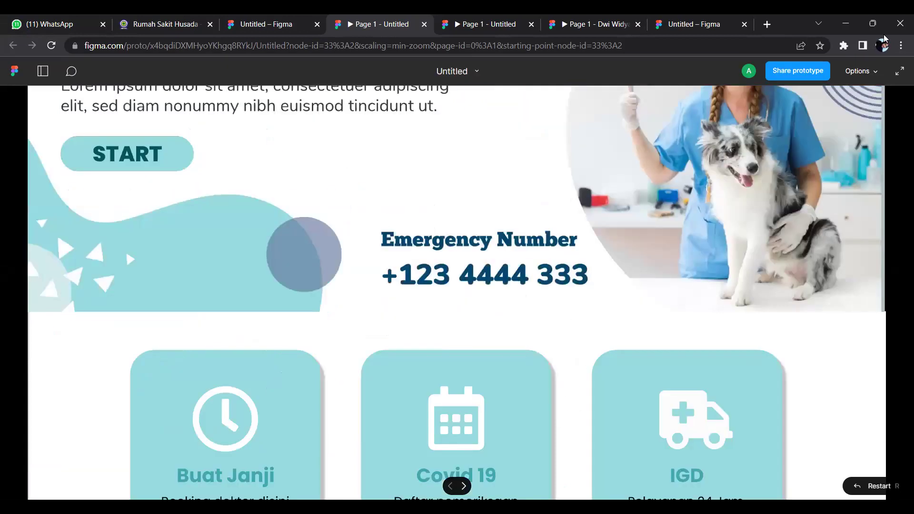
scroll(880, 204, down, 2)
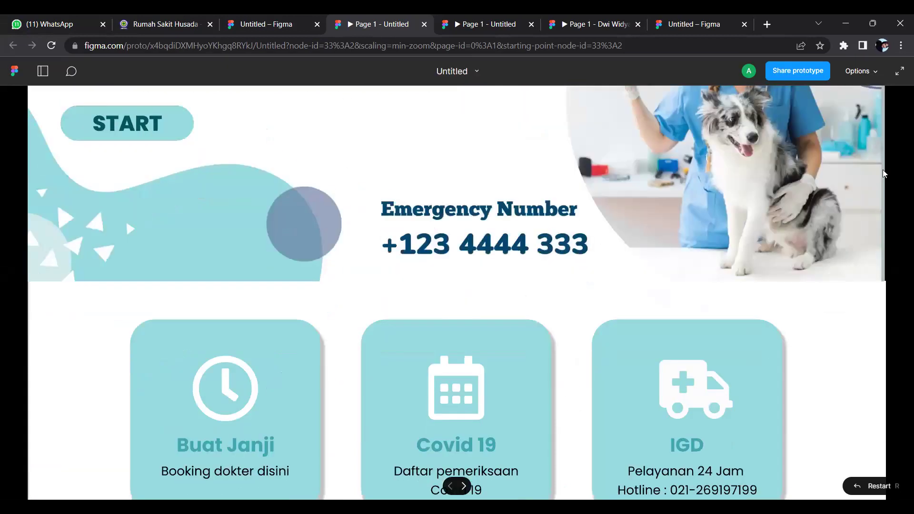
scroll(880, 147, down, 1)
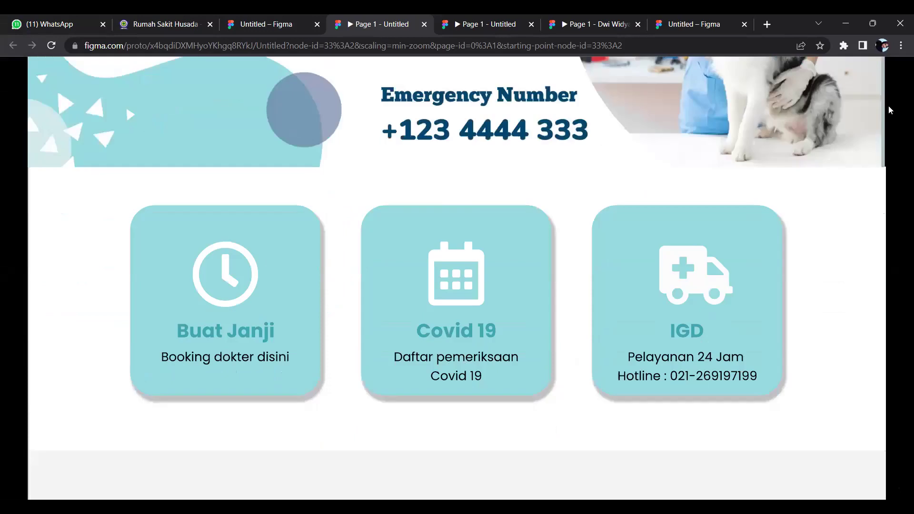
Step: Examine the Home page prototype from the service cards through the Rumah Sakit Husada history section to the Pelayanan Pasien and Easy Regist features
scroll(883, 138, down, 3)
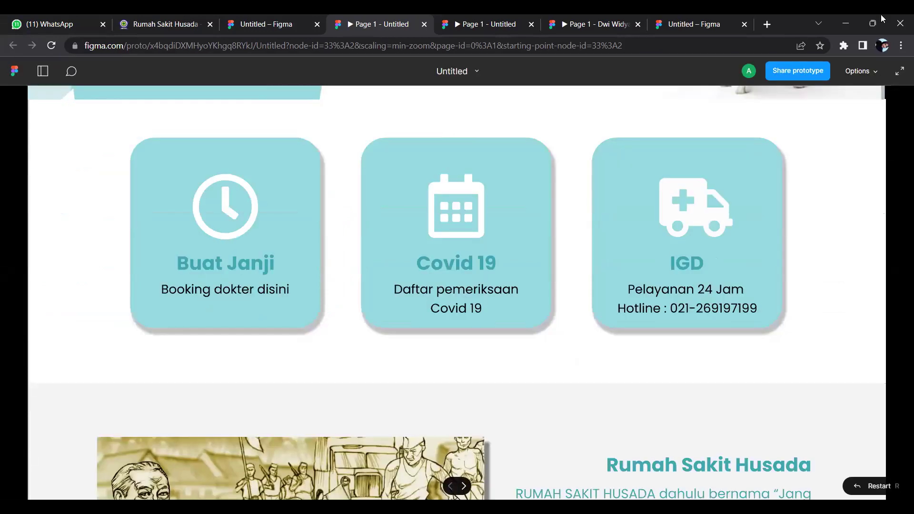
scroll(886, 131, down, 2)
scroll(887, 144, down, 2)
scroll(884, 102, down, 1)
scroll(878, 234, down, 1)
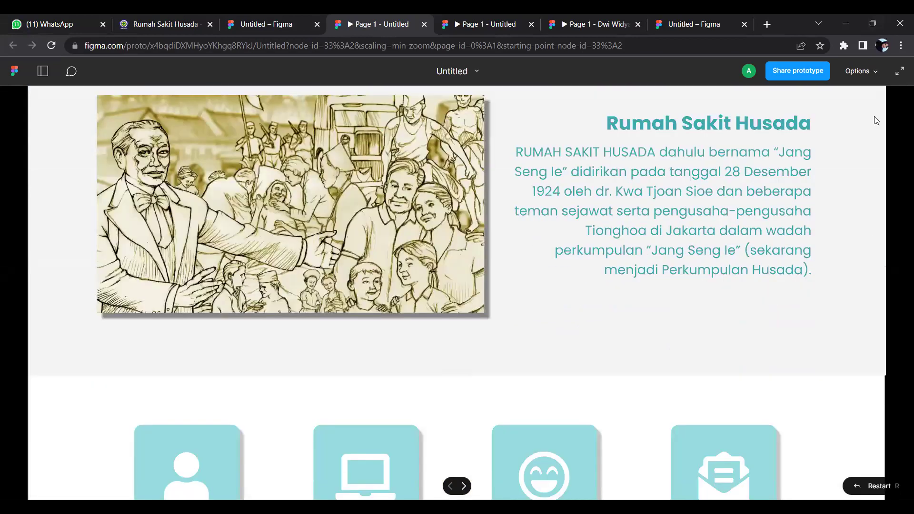
scroll(887, 223, down, 3)
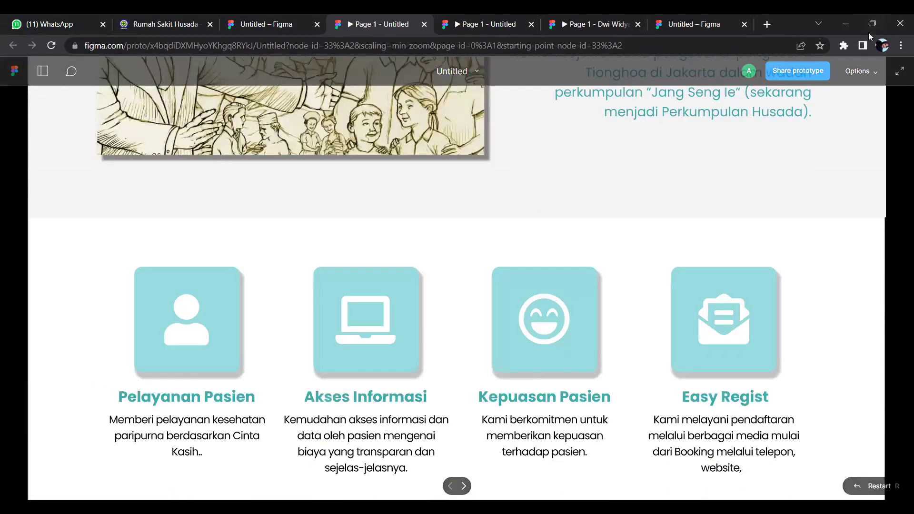
scroll(876, 191, down, 3)
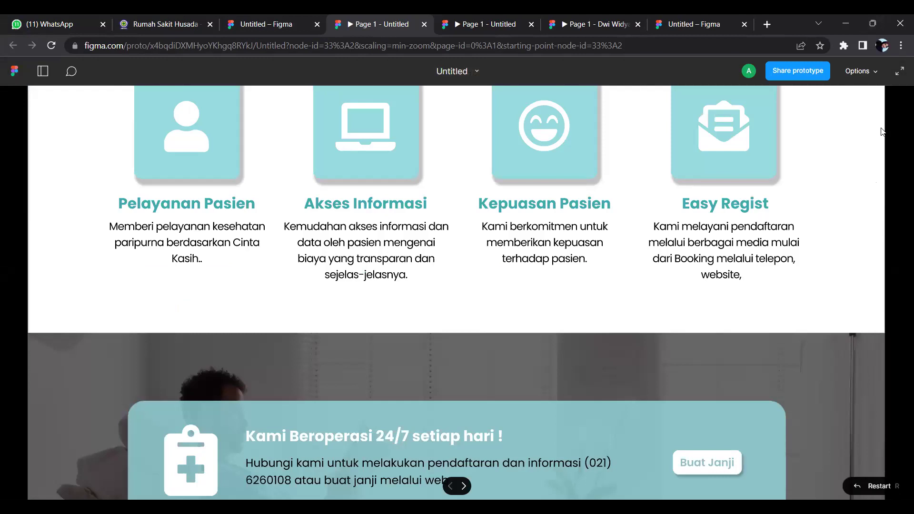
Step: Review the Kami Beroperasi 24/7 banner, the Direksi RS HUSADA section and the FORKOM footer of the Home page prototype
scroll(881, 131, down, 3)
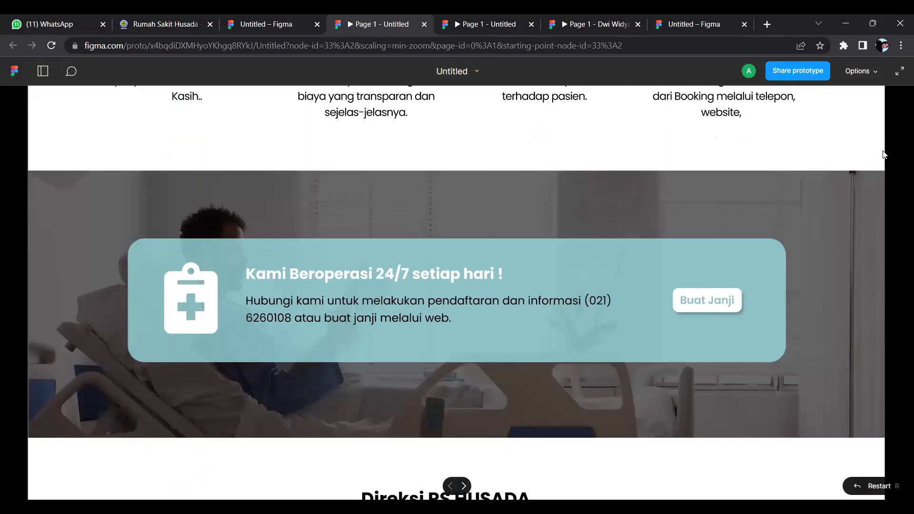
scroll(882, 157, down, 1)
scroll(883, 167, down, 3)
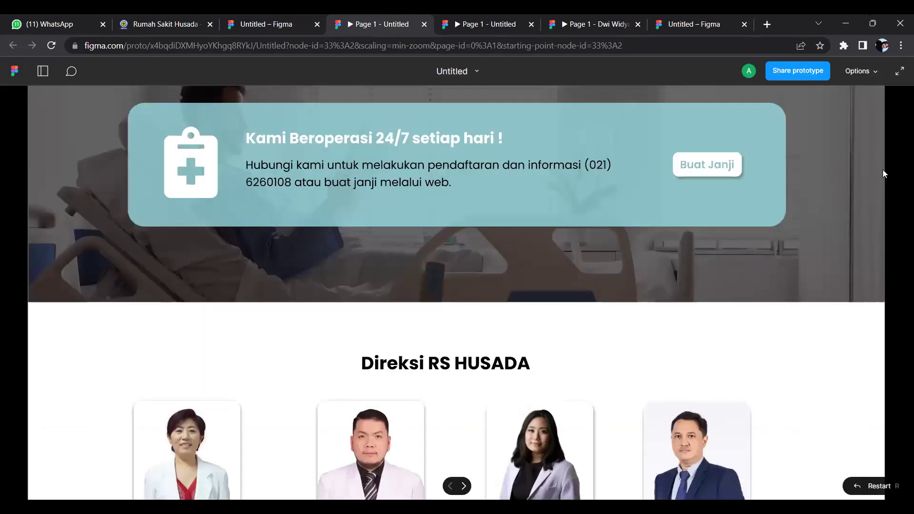
scroll(882, 215, down, 2)
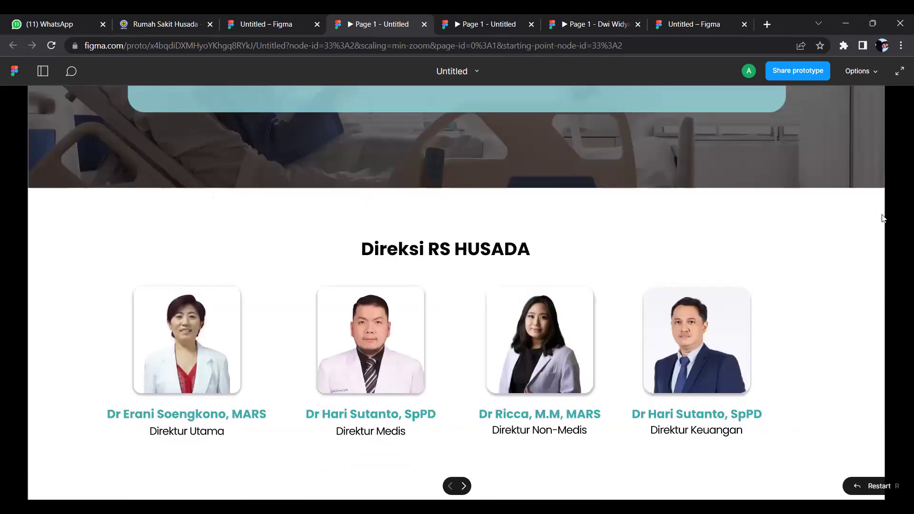
scroll(883, 218, down, 3)
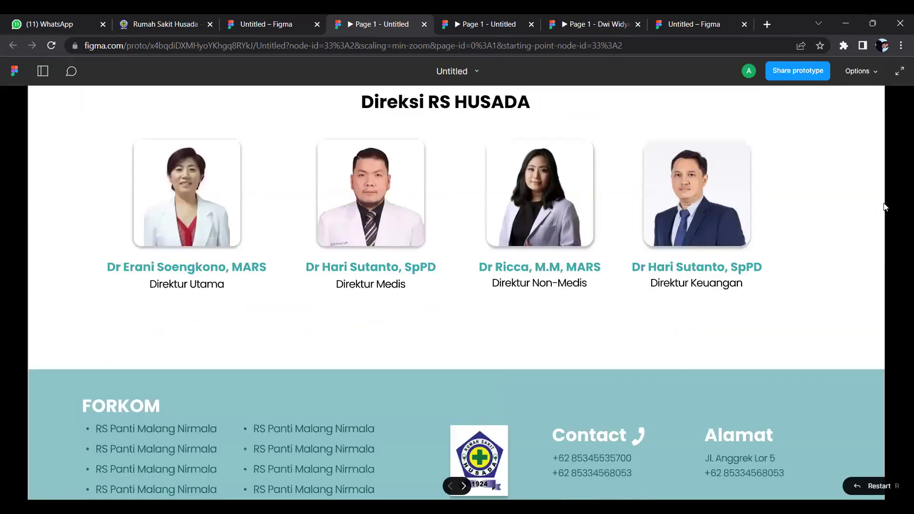
scroll(884, 269, down, 2)
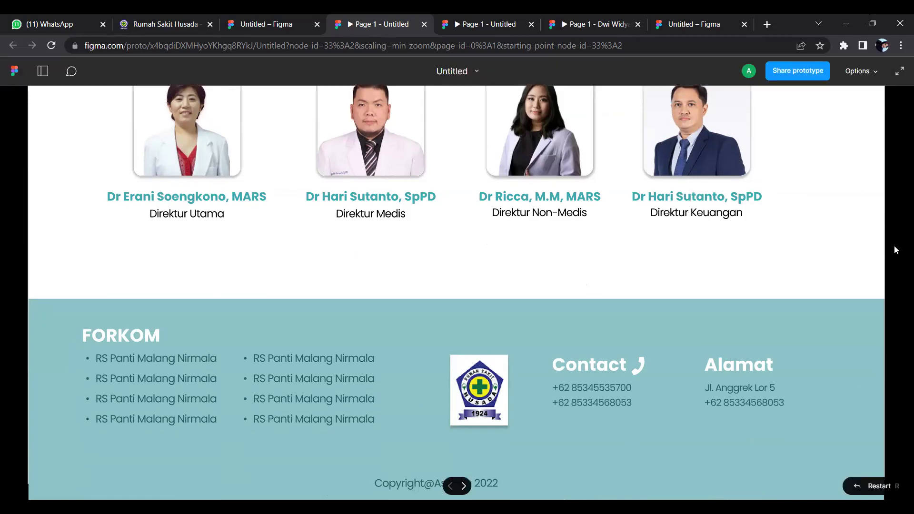
click(900, 75)
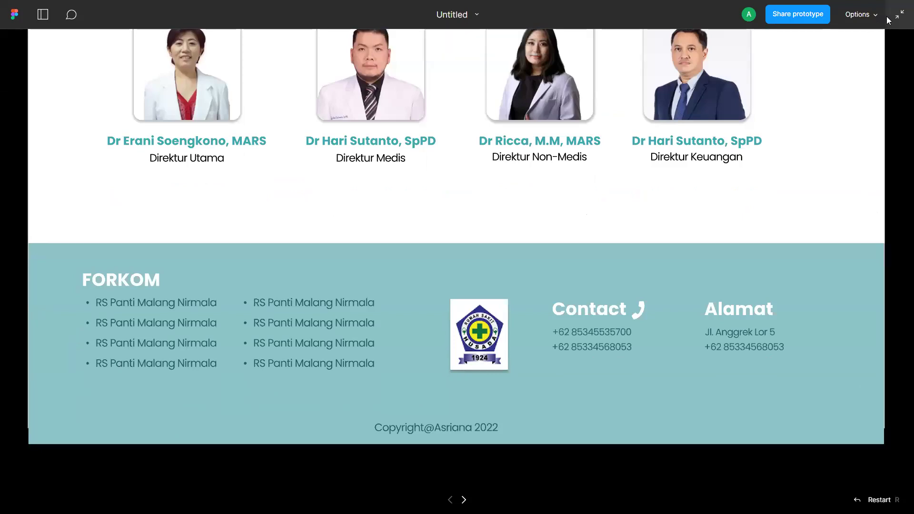
key(Escape)
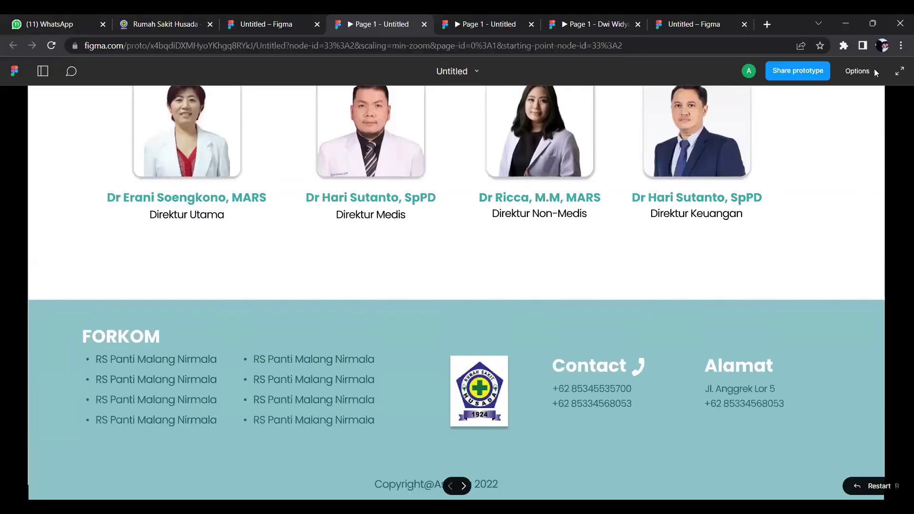
click(874, 68)
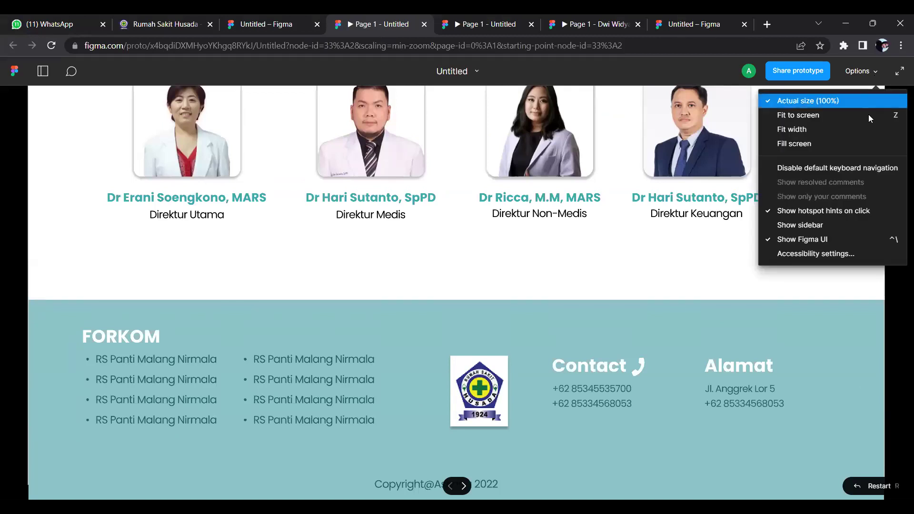
key(ctrl+backslash)
key(ctrl+backslash)
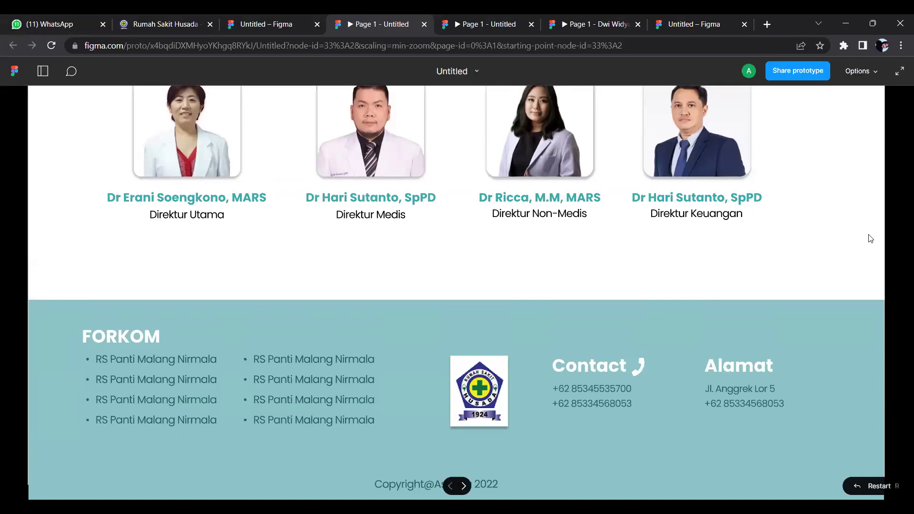
Step: Go back up the Home page prototype from the footer to the Animal Care banner and navigation bar
key(ctrl+backslash)
scroll(887, 317, up, 10)
key(ctrl+backslash)
scroll(884, 312, up, 3)
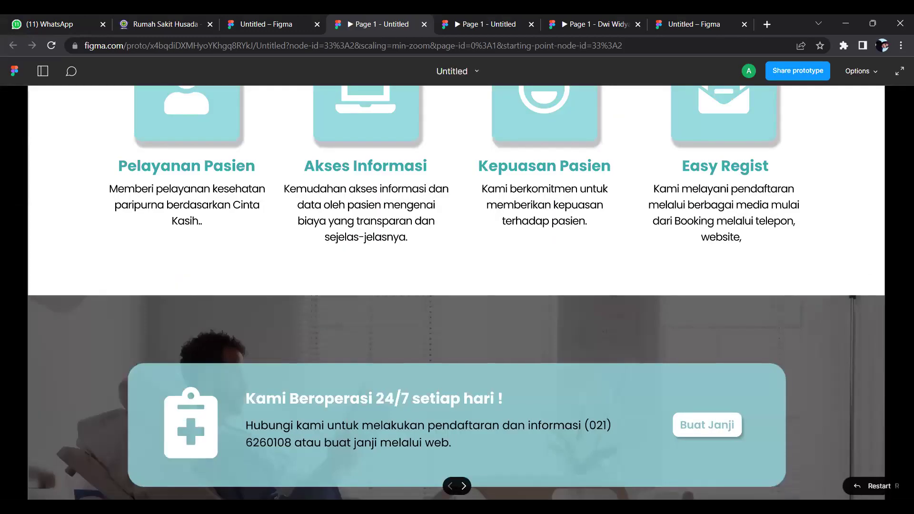
scroll(887, 207, up, 5)
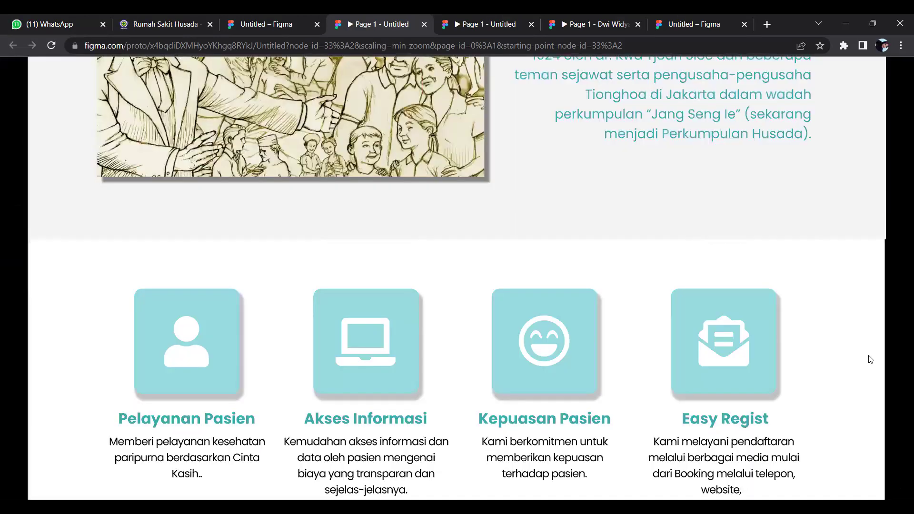
scroll(841, 282, up, 5)
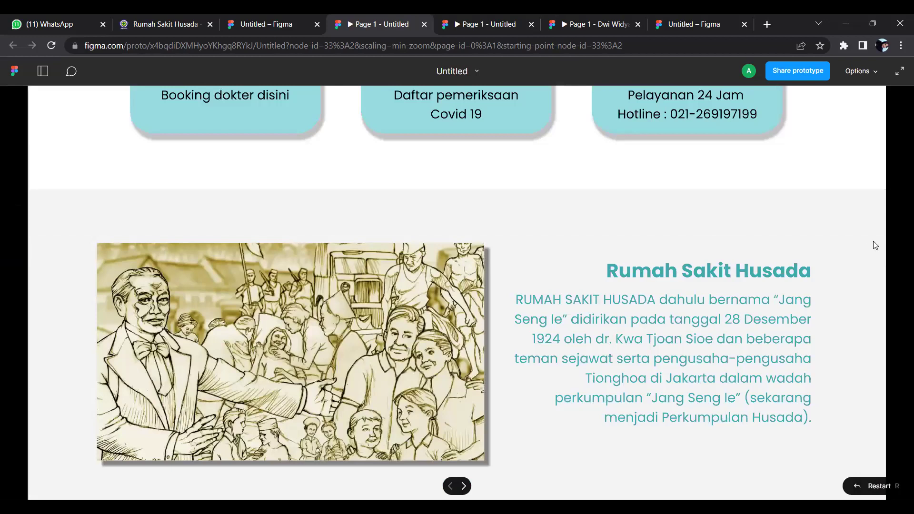
scroll(886, 227, up, 3)
scroll(884, 257, up, 3)
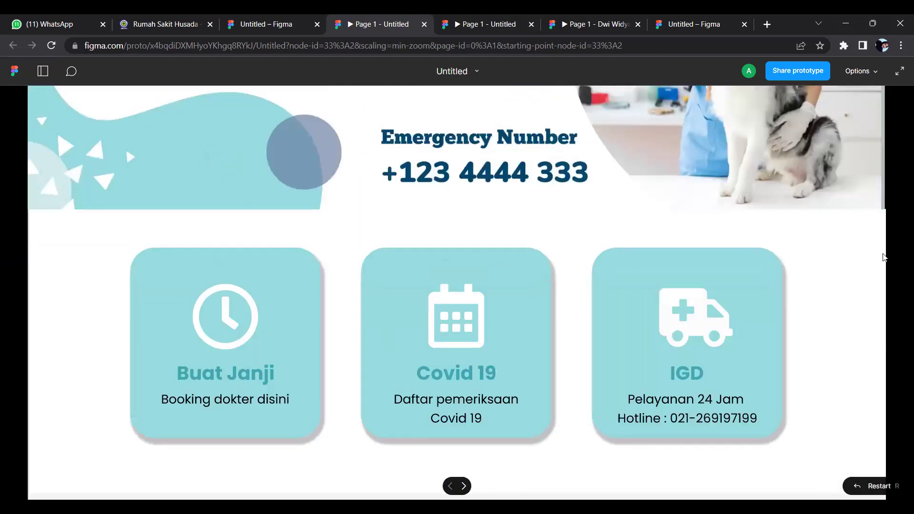
scroll(886, 262, up, 5)
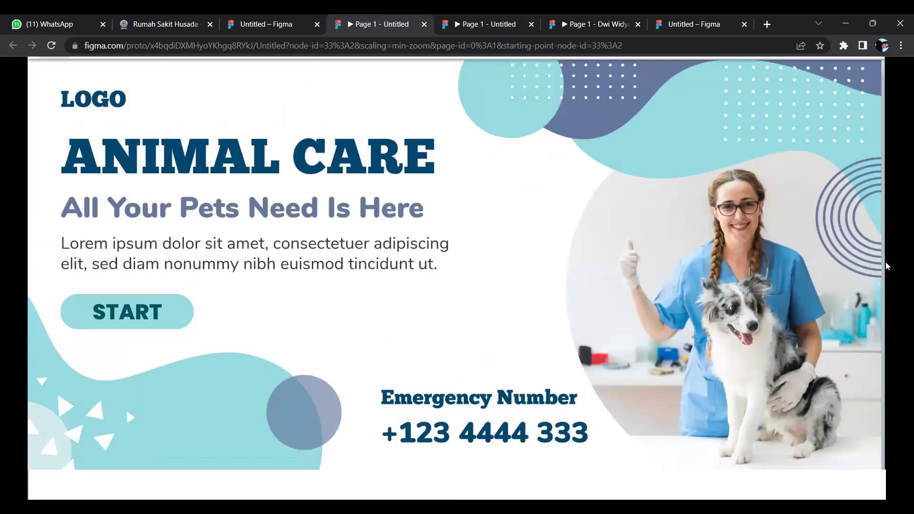
scroll(887, 267, up, 2)
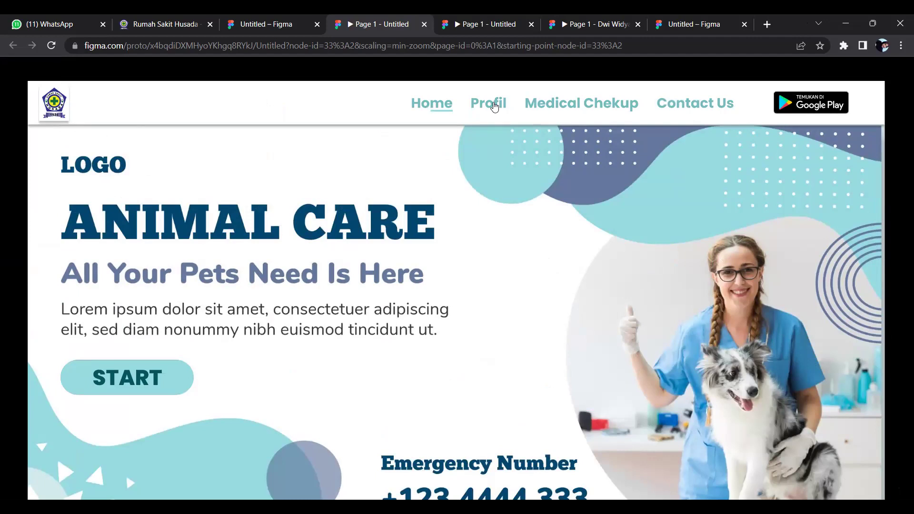
Step: Follow the prototype's Profil link and view the Rumah Sakit Dadi banner and the first paragraph below it
click(495, 107)
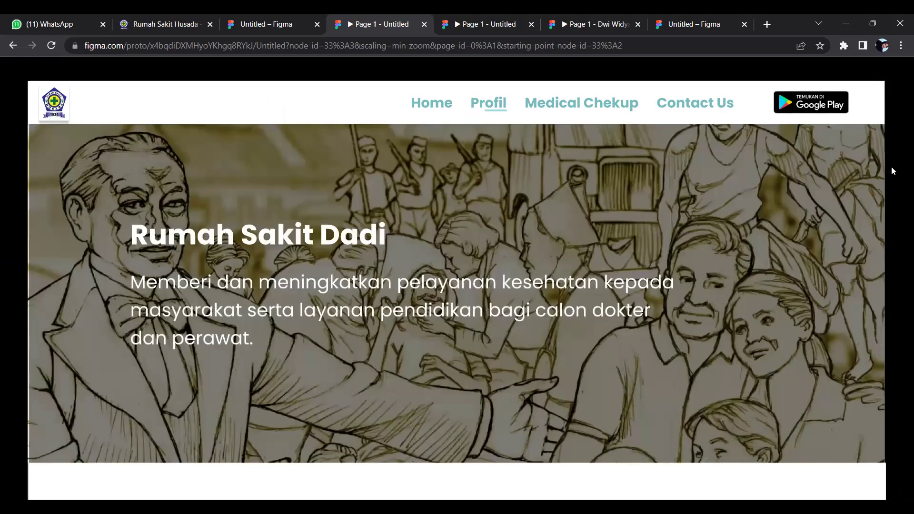
scroll(892, 200, down, 3)
scroll(891, 233, up, 1)
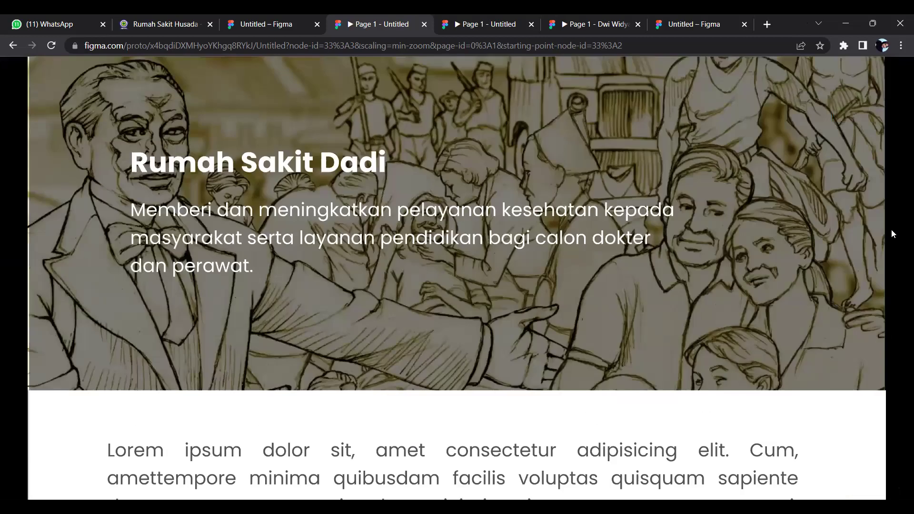
scroll(892, 229, down, 2)
scroll(890, 215, up, 1)
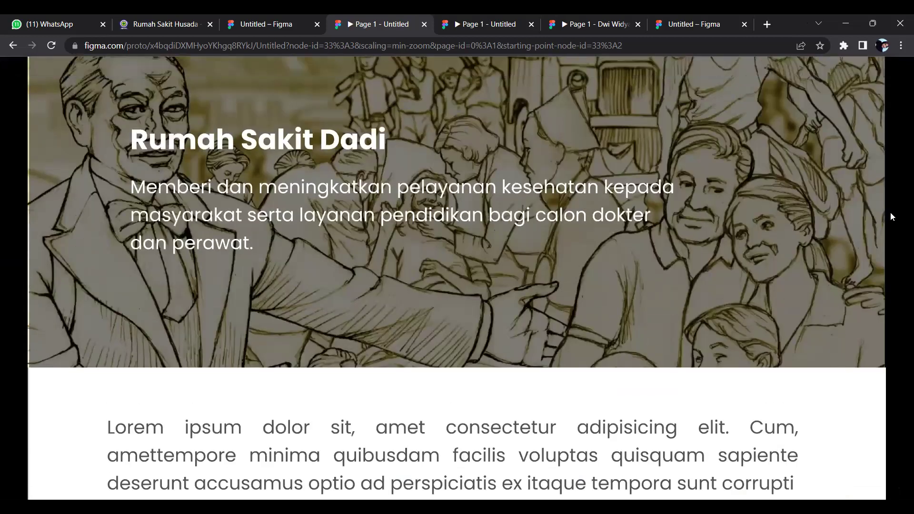
scroll(891, 208, down, 3)
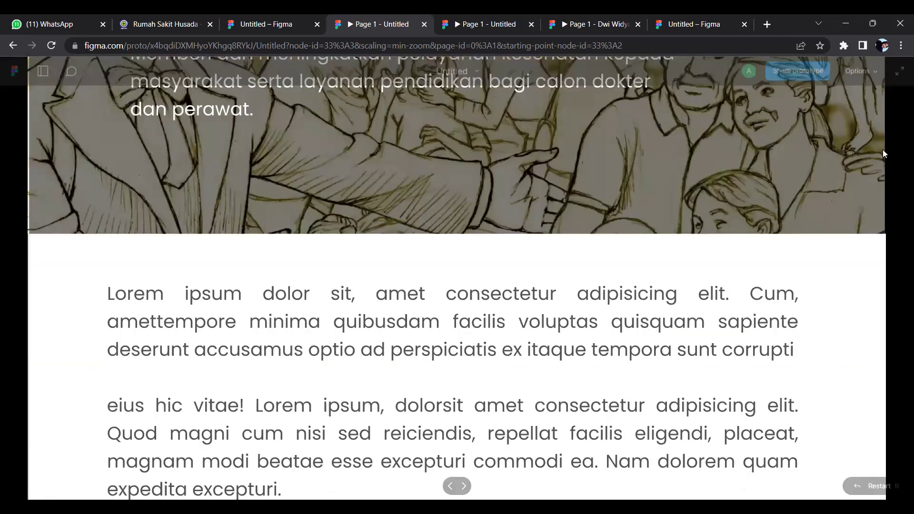
Step: Look through the remaining Profil text and its two-column section down to the FORKOM footer
scroll(879, 191, down, 5)
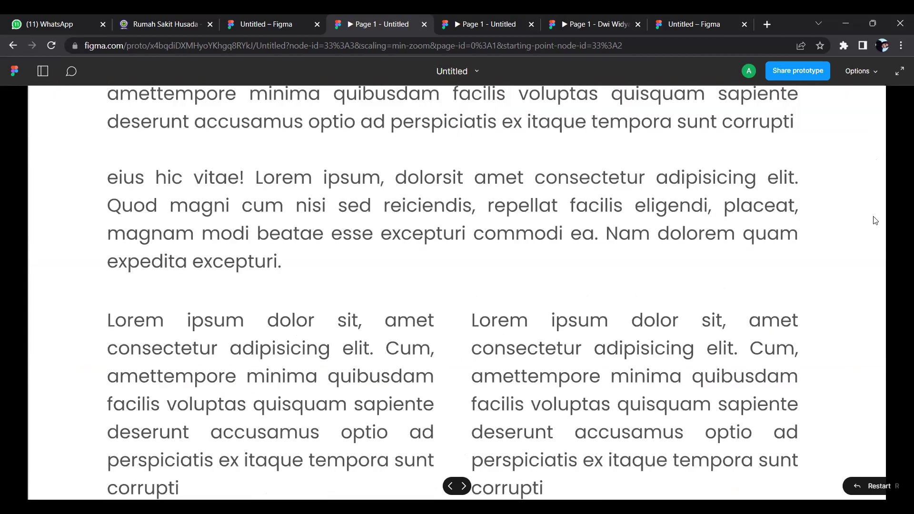
scroll(882, 224, down, 3)
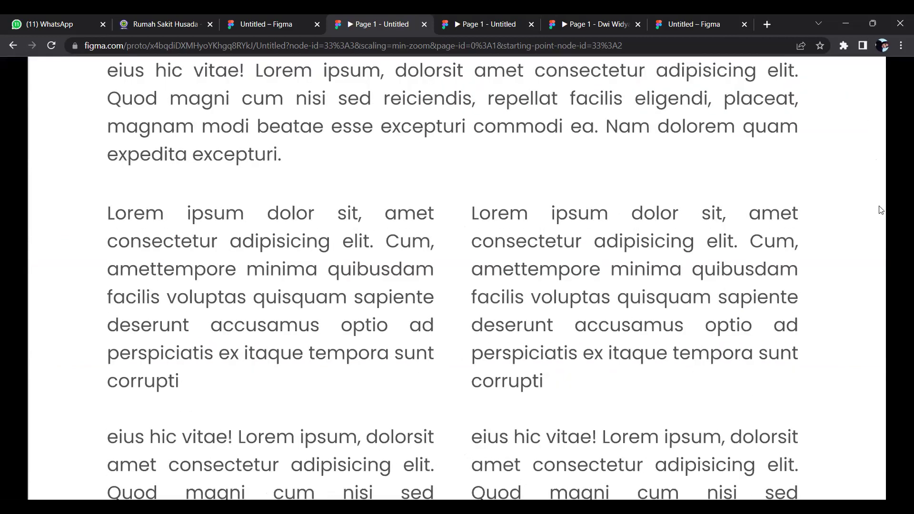
scroll(891, 229, down, 2)
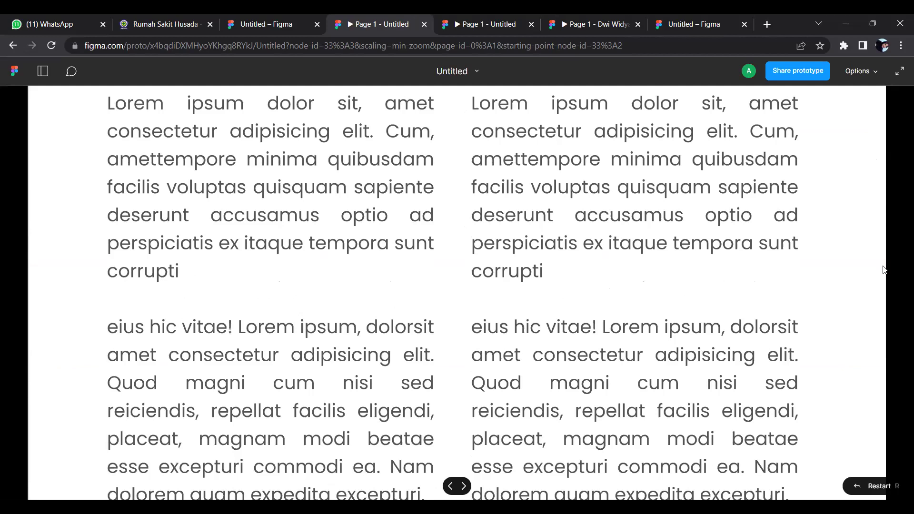
scroll(876, 217, down, 3)
scroll(881, 143, down, 3)
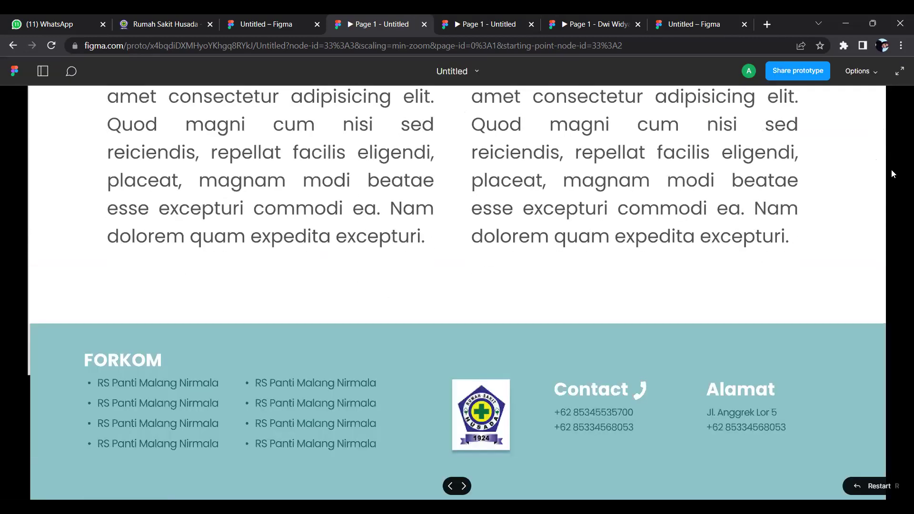
scroll(881, 162, down, 1)
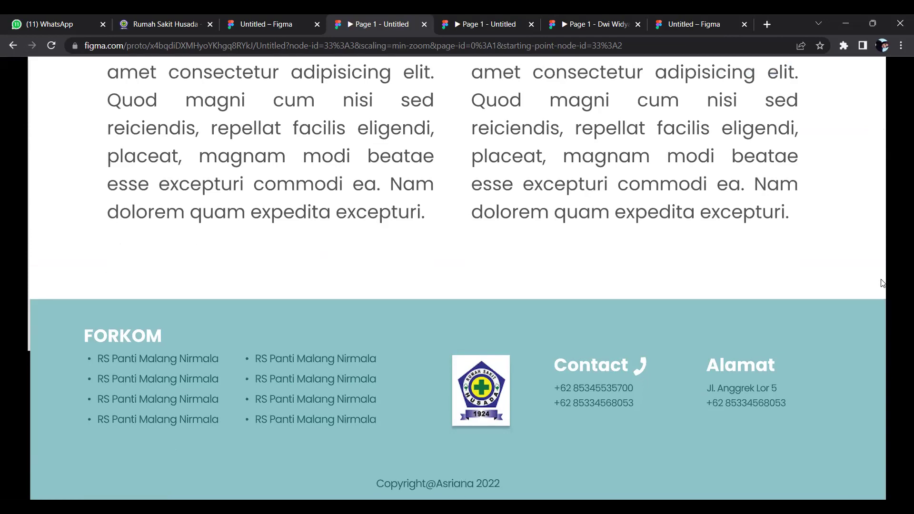
Step: Return to the top of the Profil page and check the Fasilitas menu on the live Rumah Sakit Husada website for comparison
scroll(882, 326, up, 10)
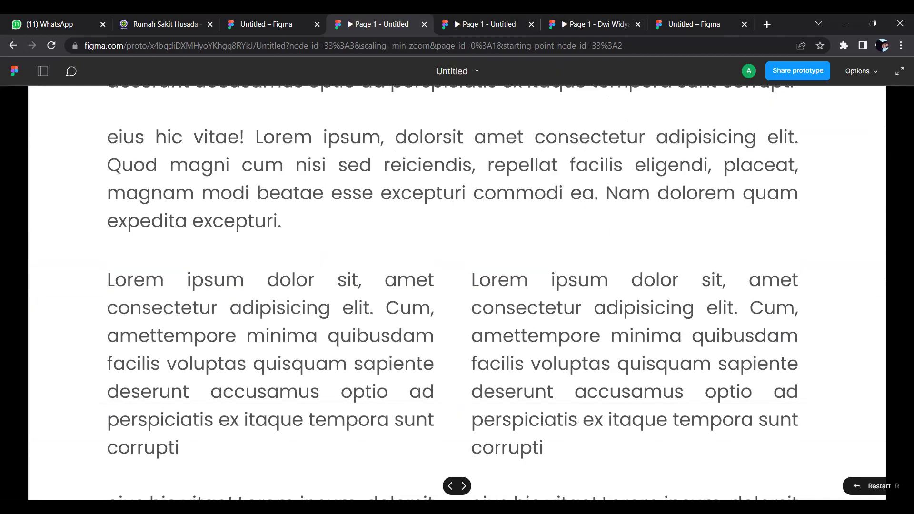
scroll(880, 317, up, 4)
scroll(877, 192, up, 6)
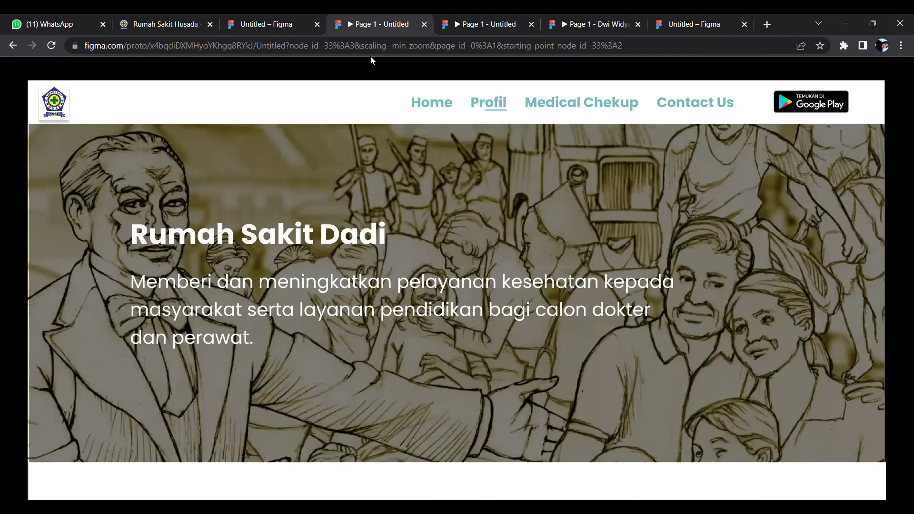
click(136, 29)
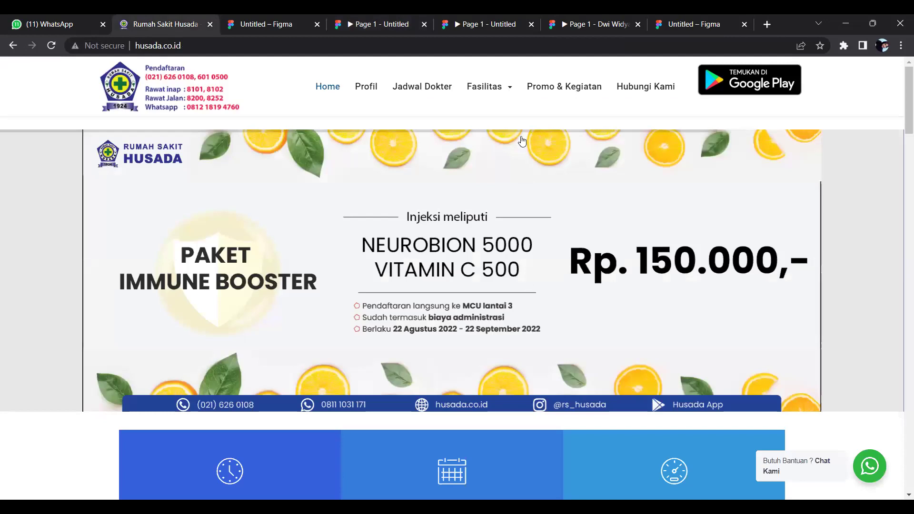
click(489, 86)
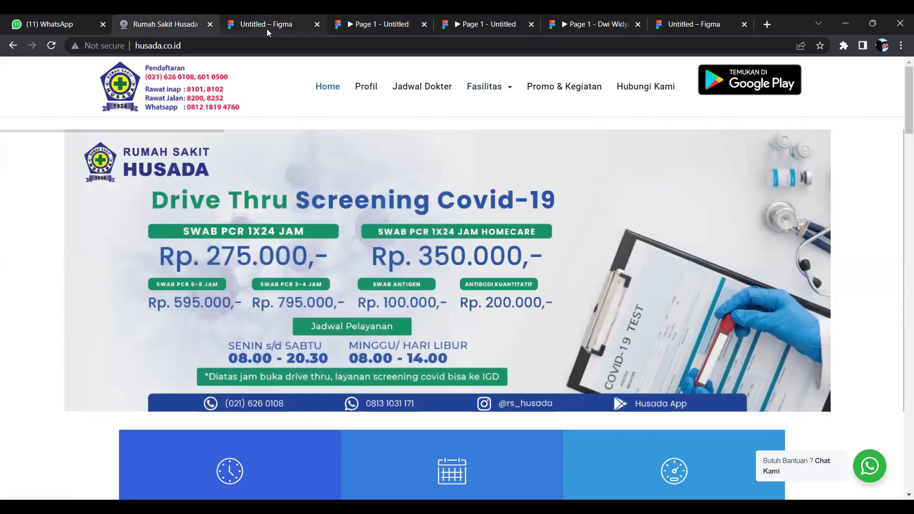
Step: Switch back to the Figma prototype, follow its Medical Chekup link and view the page's Pendaftaran section
click(383, 21)
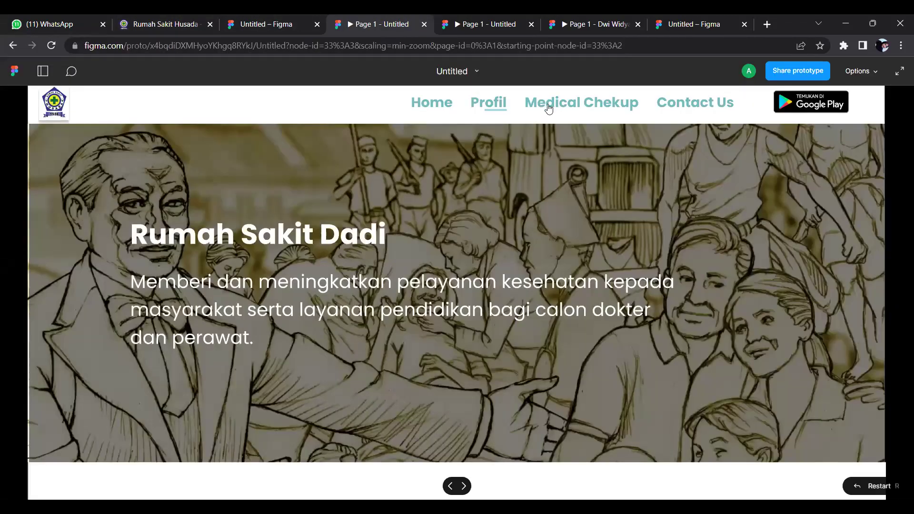
click(591, 108)
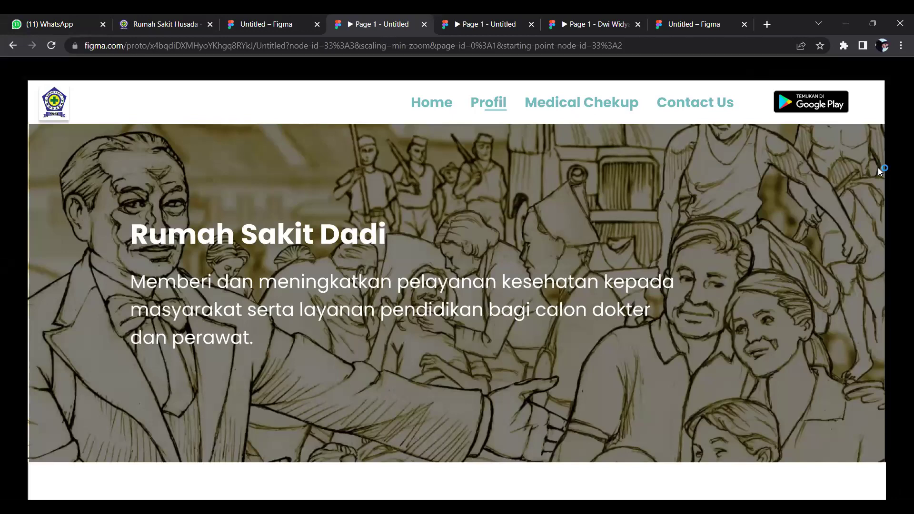
scroll(881, 190, down, 3)
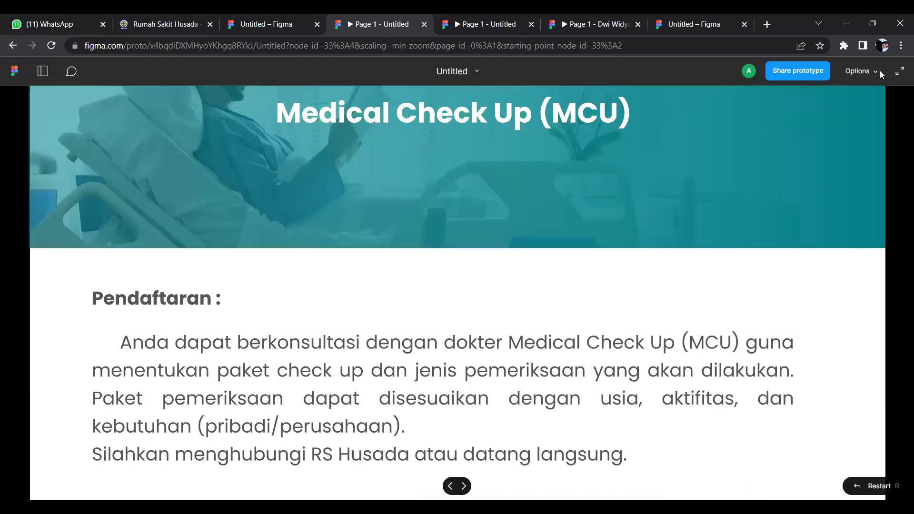
Step: Look through the PAKET KARYAWAN and PAKET DASAR sections of the prototype's Medical Check Up page
scroll(883, 143, down, 2)
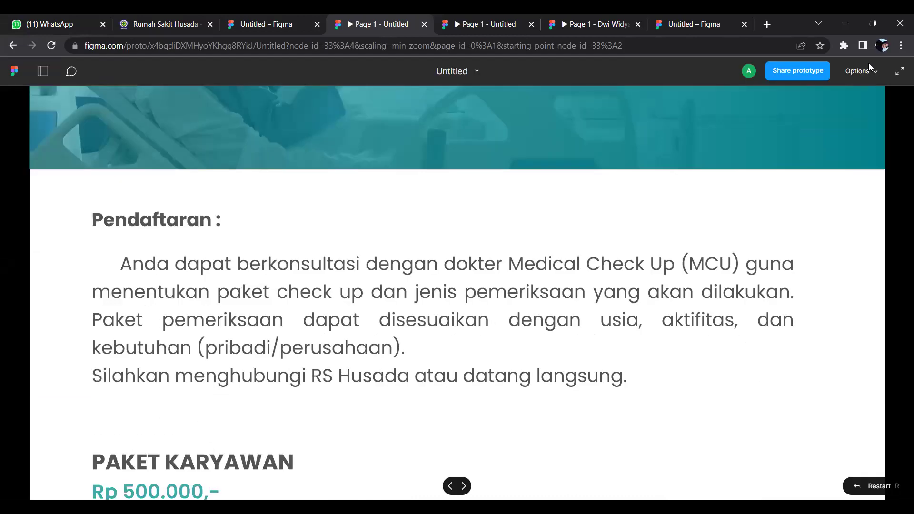
scroll(883, 200, down, 2)
scroll(885, 210, down, 5)
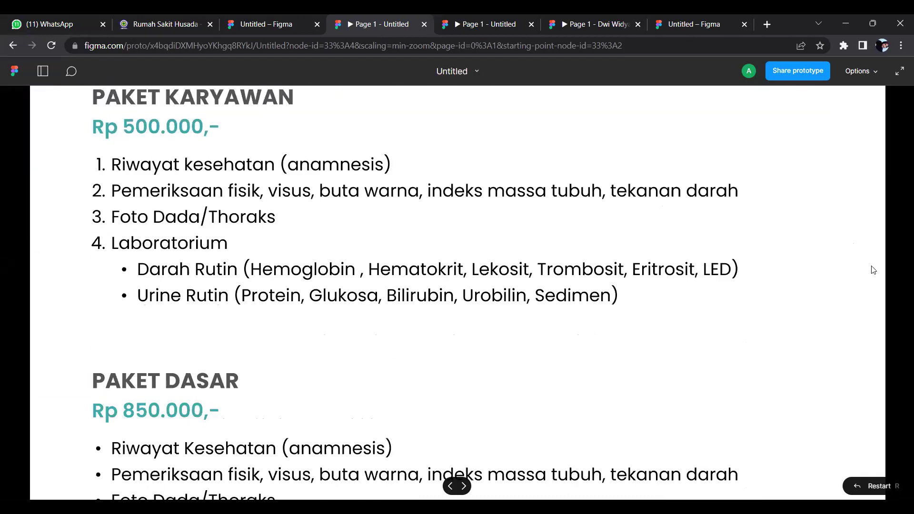
scroll(873, 210, down, 2)
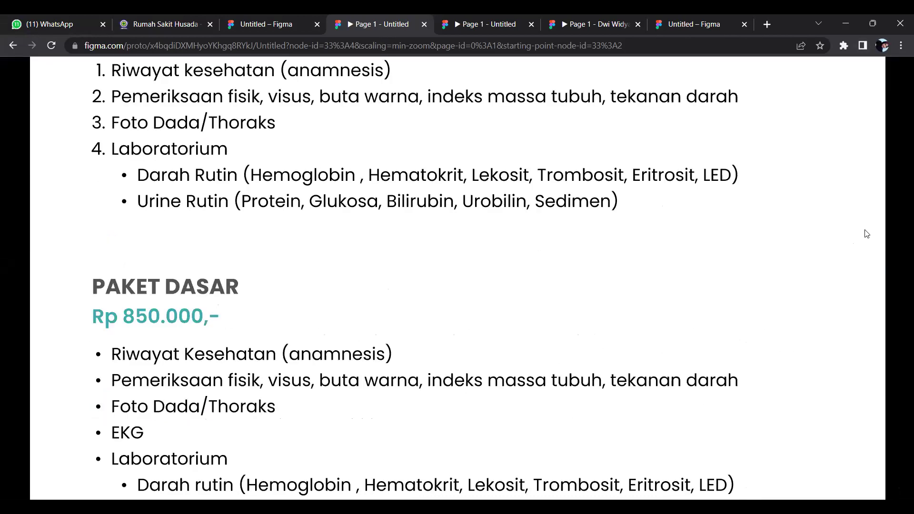
scroll(872, 258, down, 3)
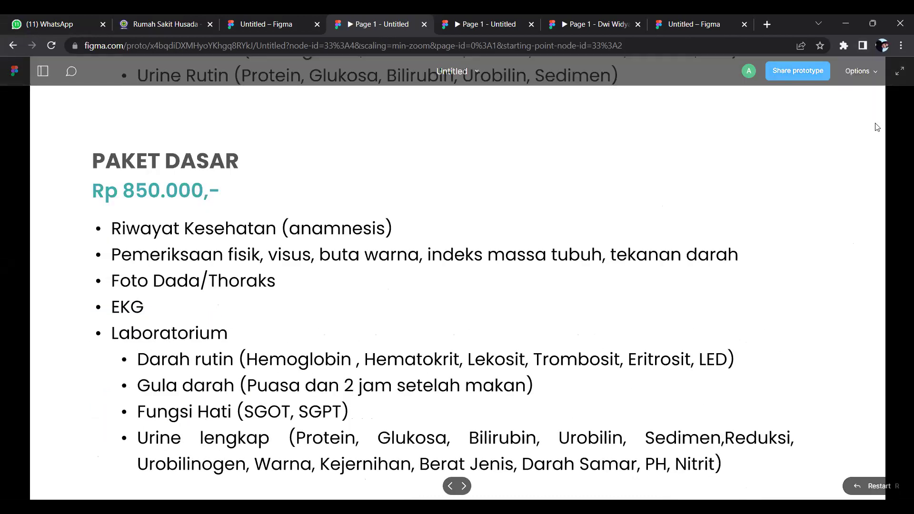
scroll(871, 233, down, 2)
scroll(871, 230, down, 2)
scroll(874, 286, down, 3)
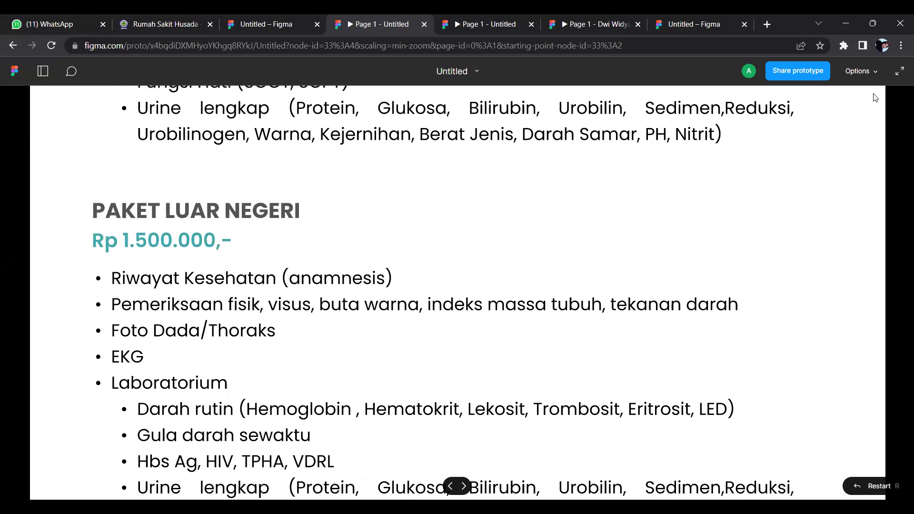
Step: Look through the PAKET LUAR NEGERI and PAKET SILVER sections down to the FORKOM footer
scroll(881, 267, down, 6)
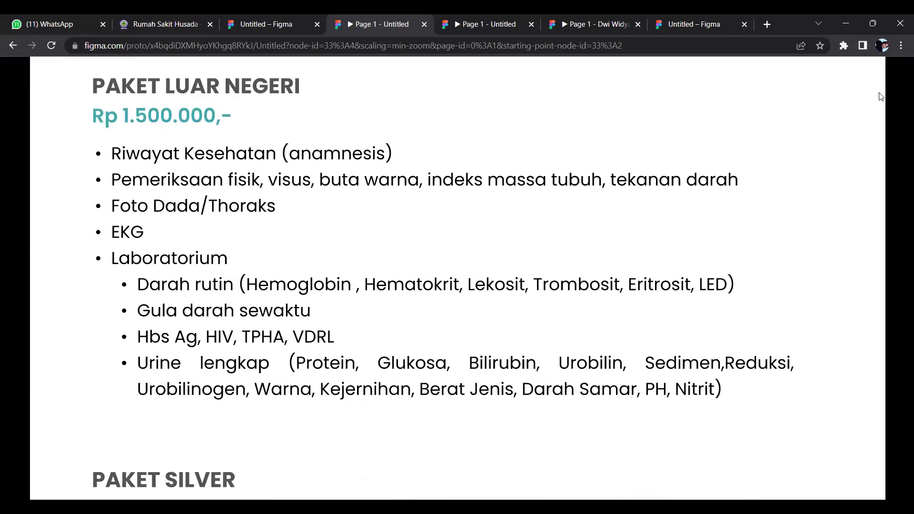
scroll(893, 168, down, 3)
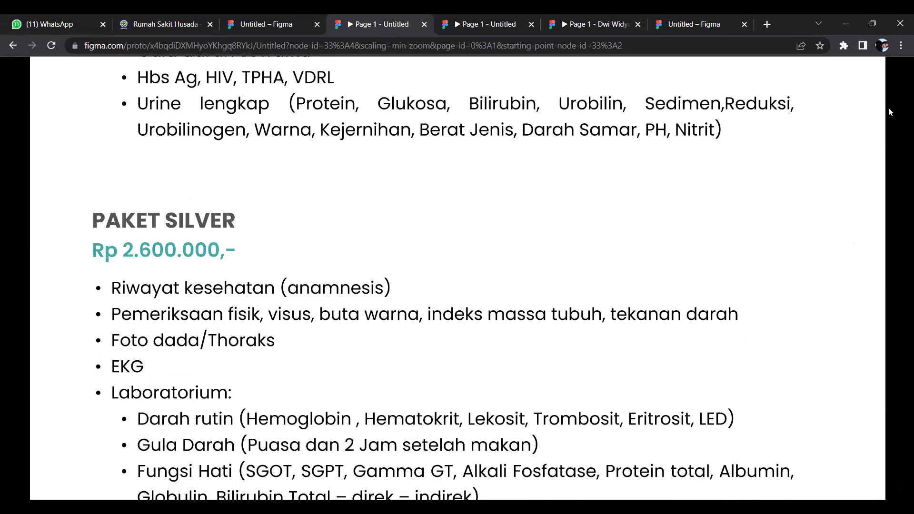
scroll(867, 194, down, 2)
scroll(872, 195, down, 2)
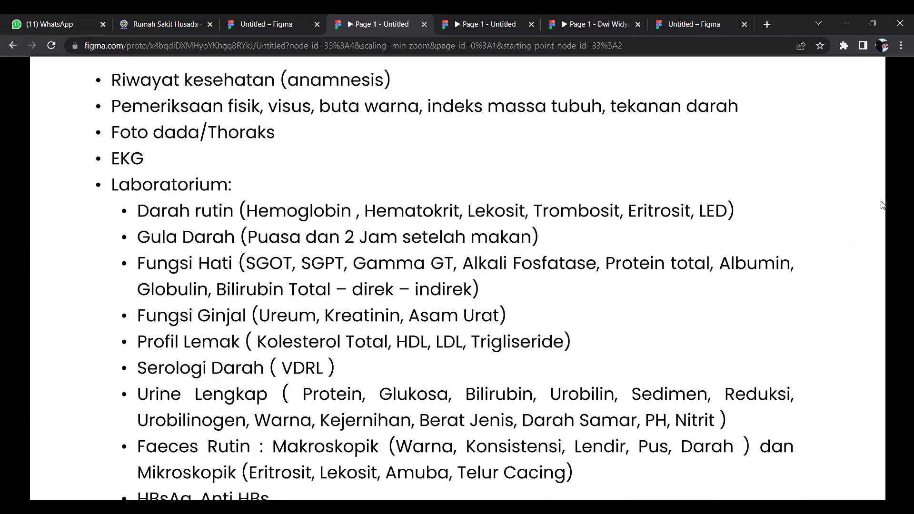
scroll(874, 219, down, 2)
scroll(876, 257, down, 2)
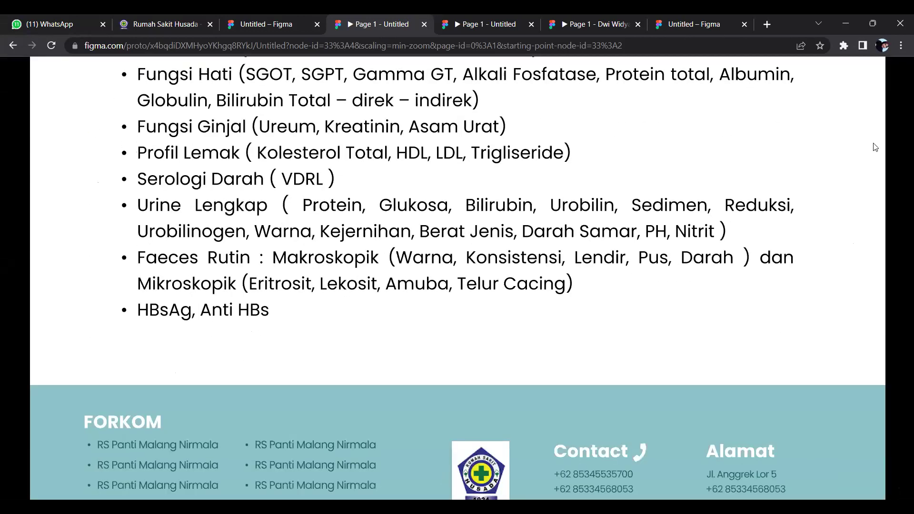
scroll(879, 210, down, 2)
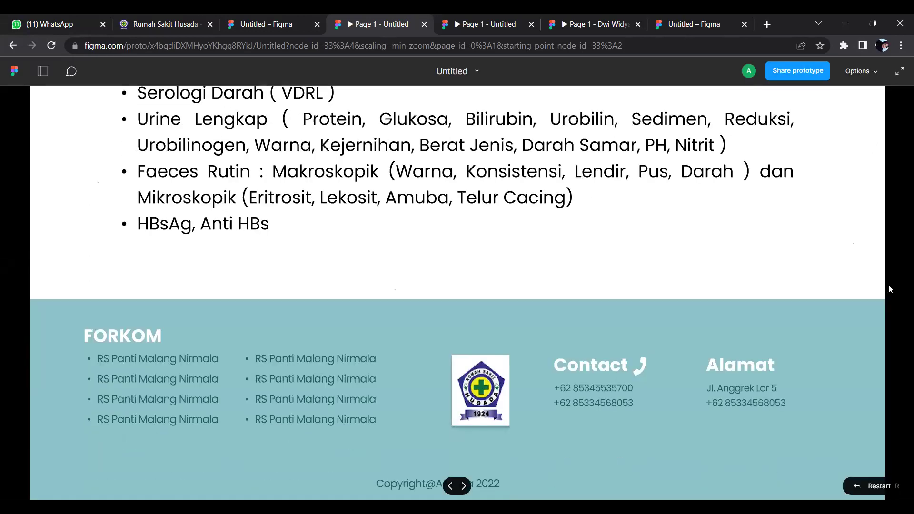
Step: Return to the top of the Medical Check Up page and follow its Contact Us link
scroll(889, 285, up, 5)
scroll(853, 381, up, 5)
scroll(868, 280, up, 3)
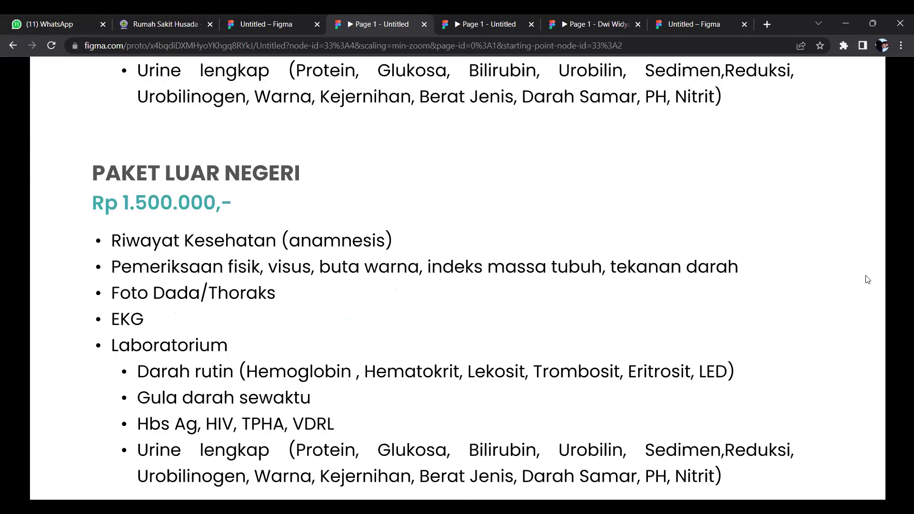
scroll(901, 279, up, 4)
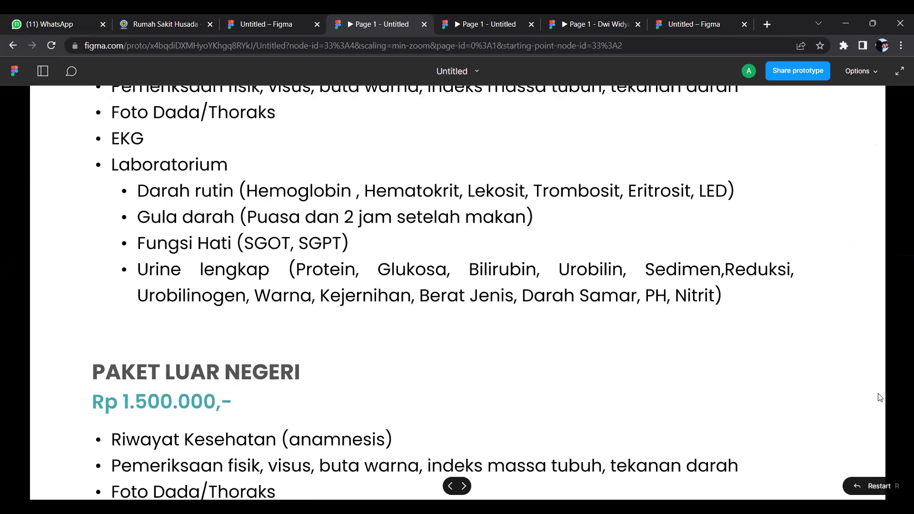
scroll(874, 229, up, 8)
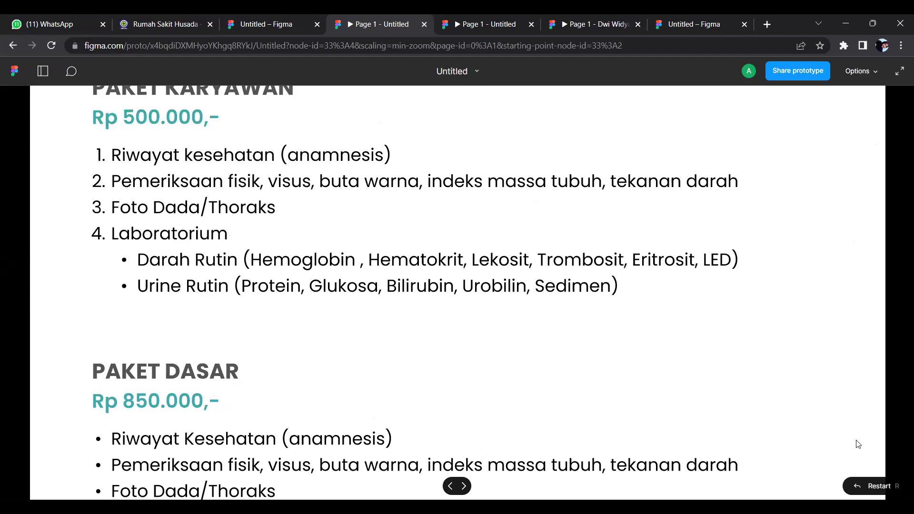
scroll(859, 445, up, 4)
scroll(691, 126, up, 9)
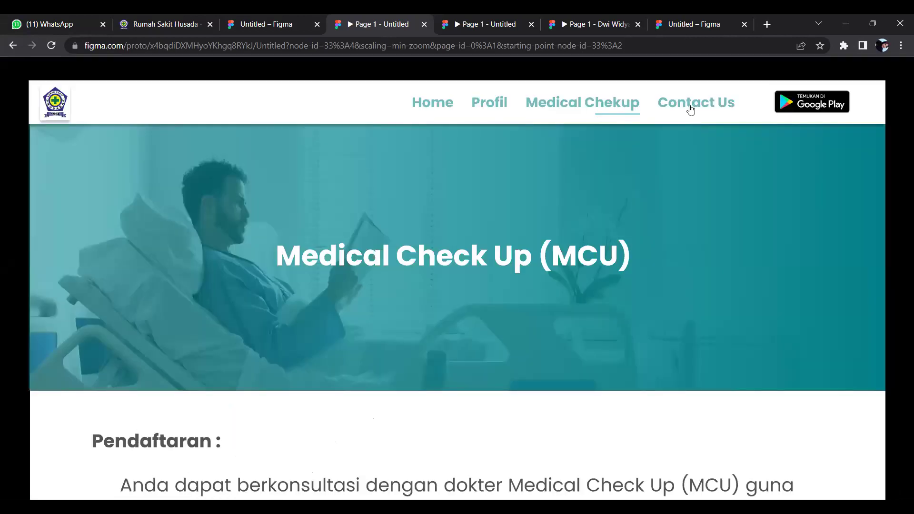
click(686, 101)
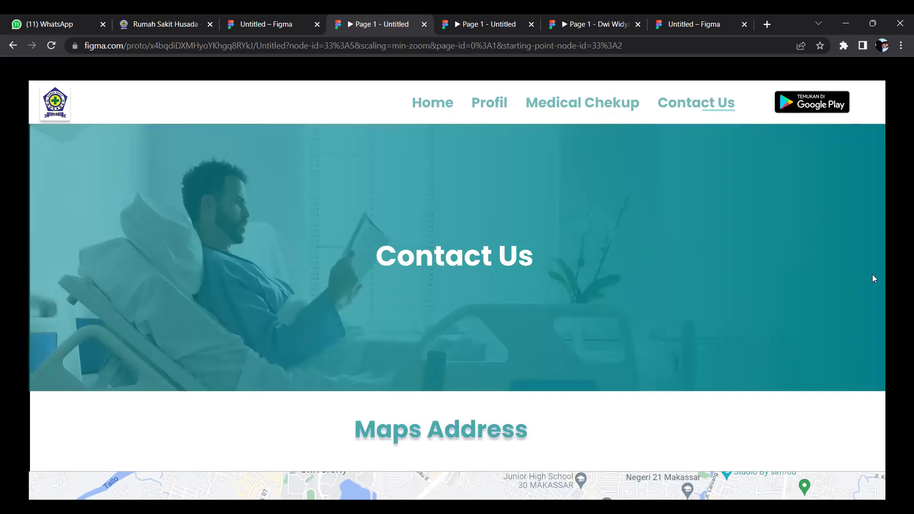
Step: View the Contact Us banner and the full Maps Address map below it
scroll(876, 180, down, 2)
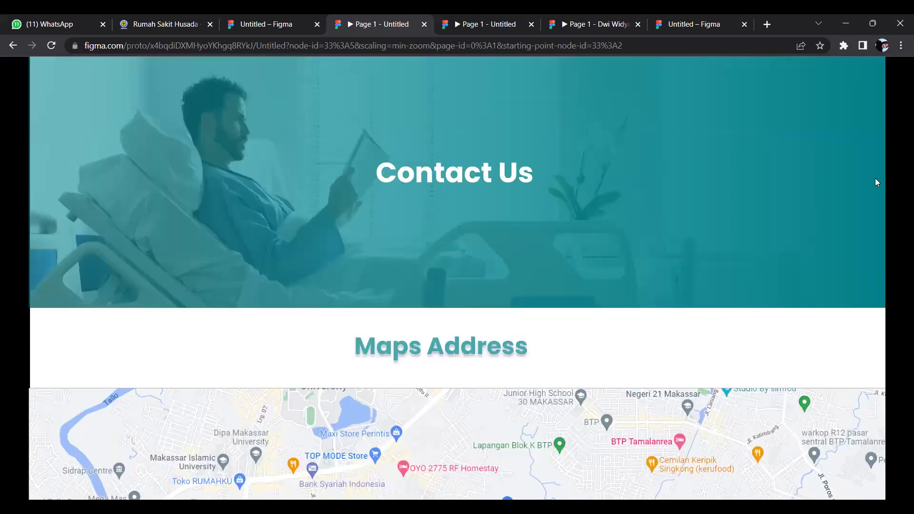
scroll(875, 182, up, 1)
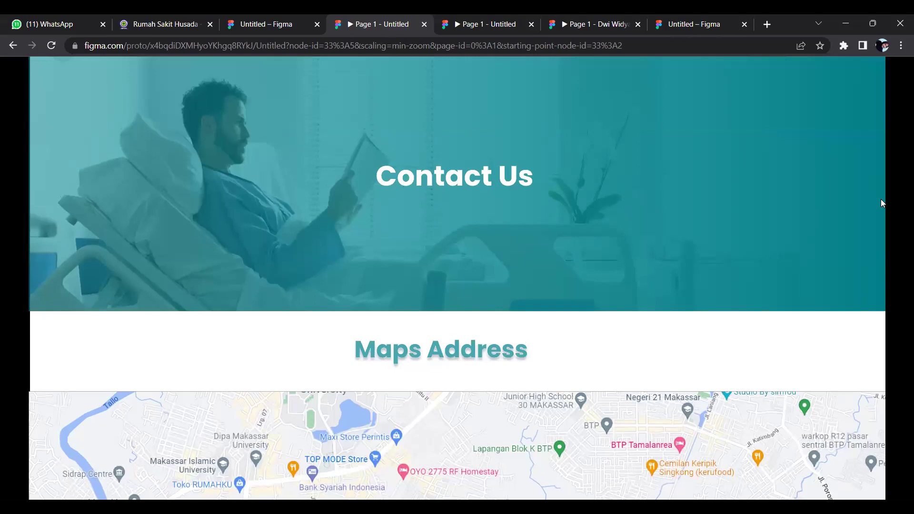
scroll(881, 199, down, 1)
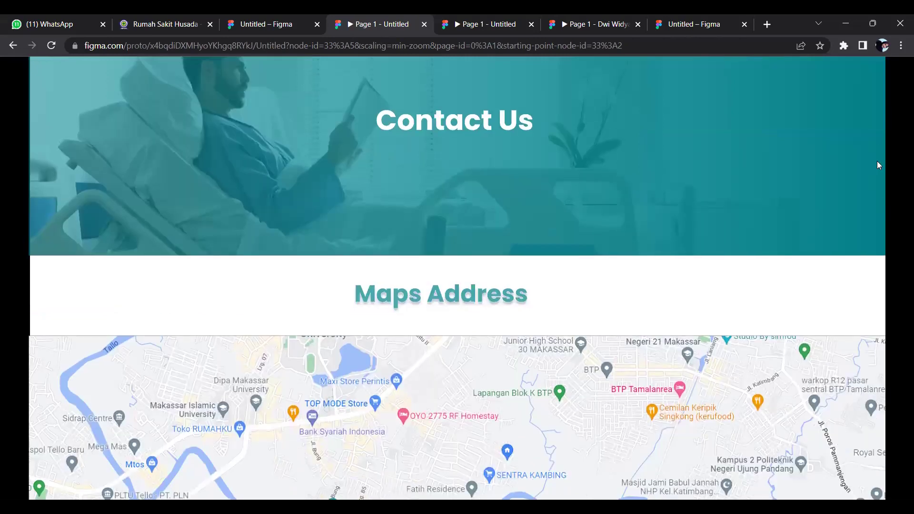
scroll(872, 114, down, 2)
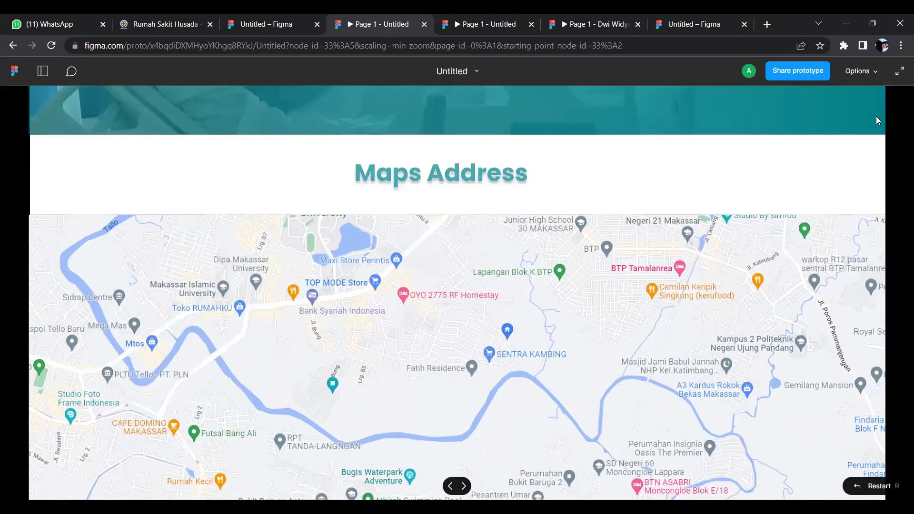
scroll(877, 118, down, 1)
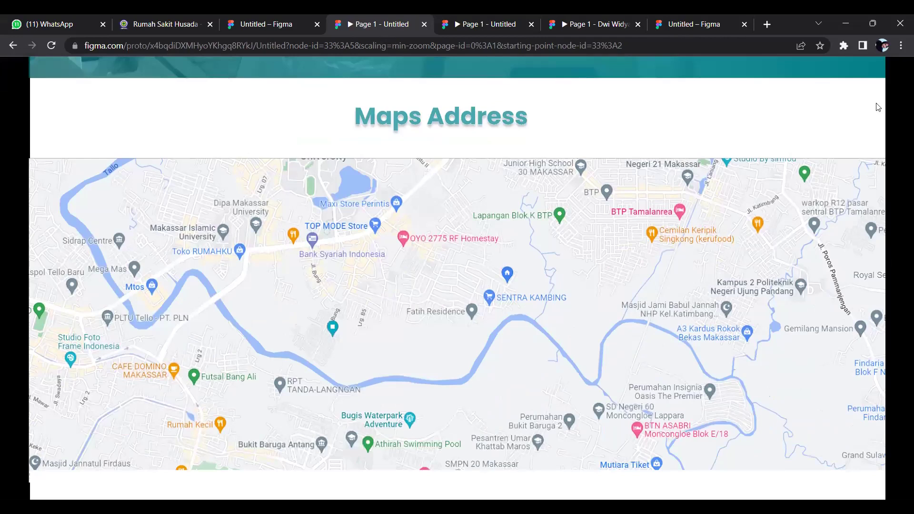
scroll(881, 134, down, 3)
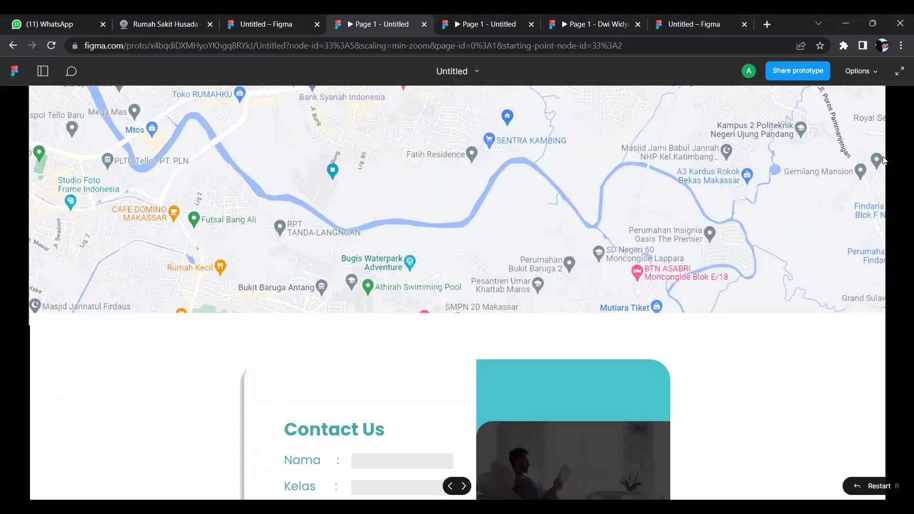
Step: Examine the Contact Us form card and the start of the footer, then go back up to the page banner
scroll(876, 167, down, 2)
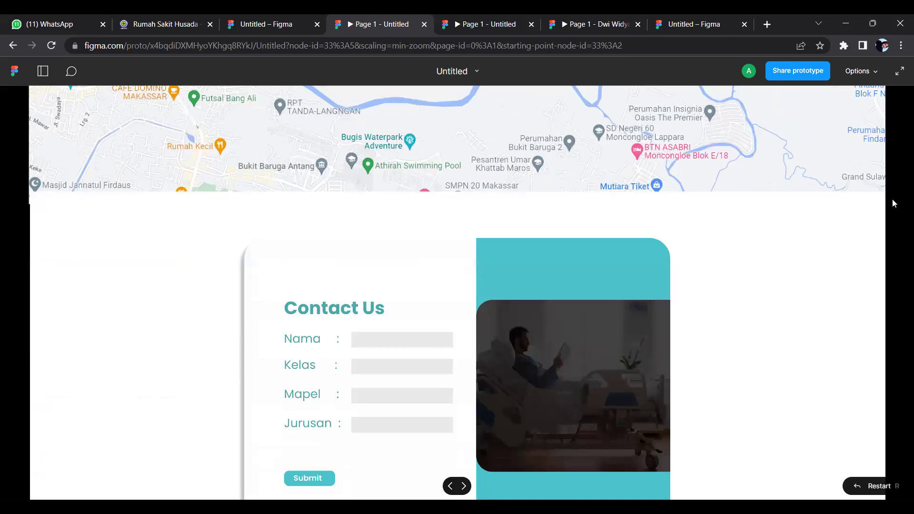
scroll(857, 152, down, 2)
scroll(850, 148, down, 1)
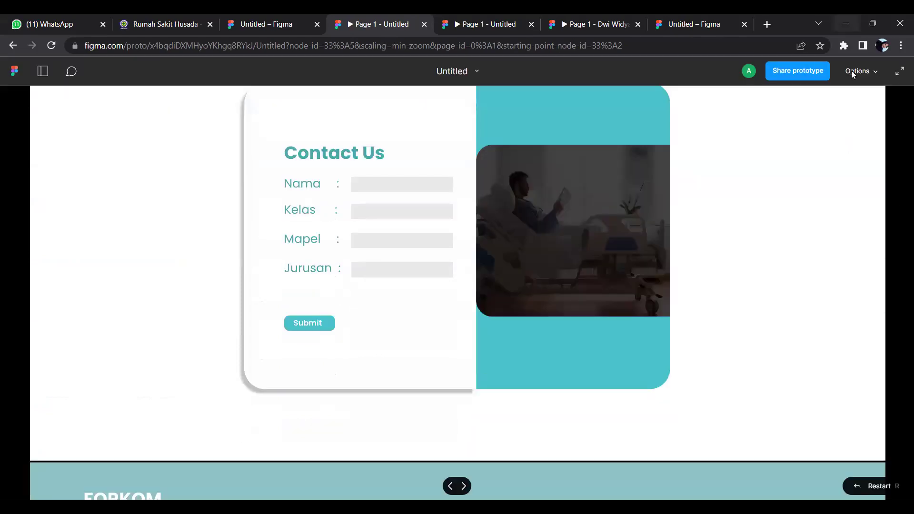
scroll(863, 196, down, 1)
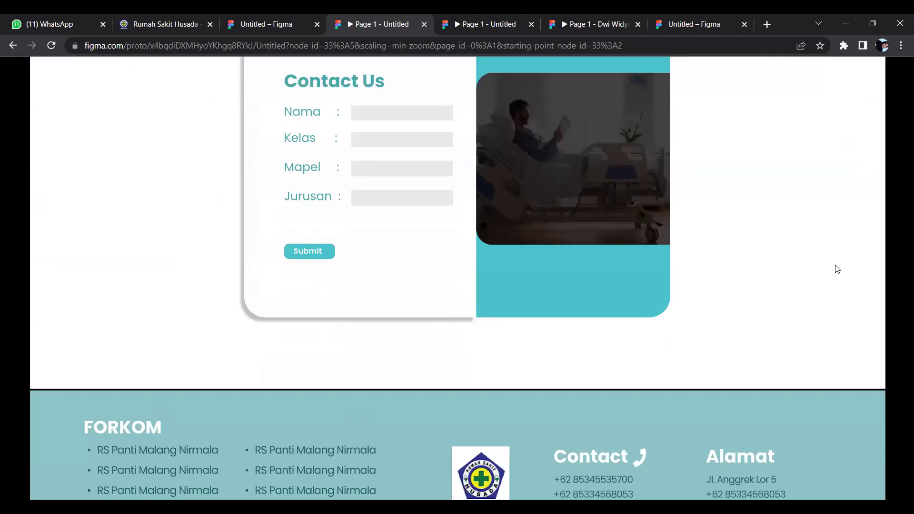
scroll(868, 310, up, 4)
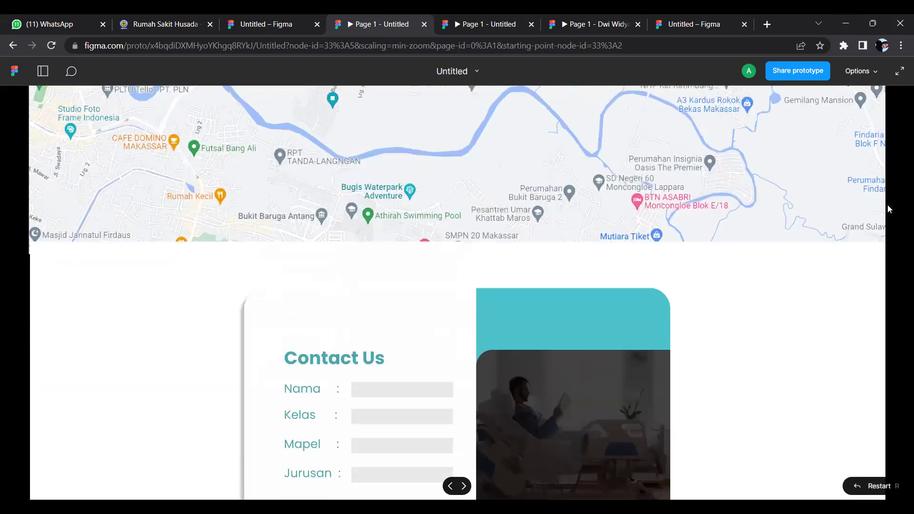
scroll(889, 209, up, 5)
scroll(853, 258, up, 1)
scroll(883, 370, up, 3)
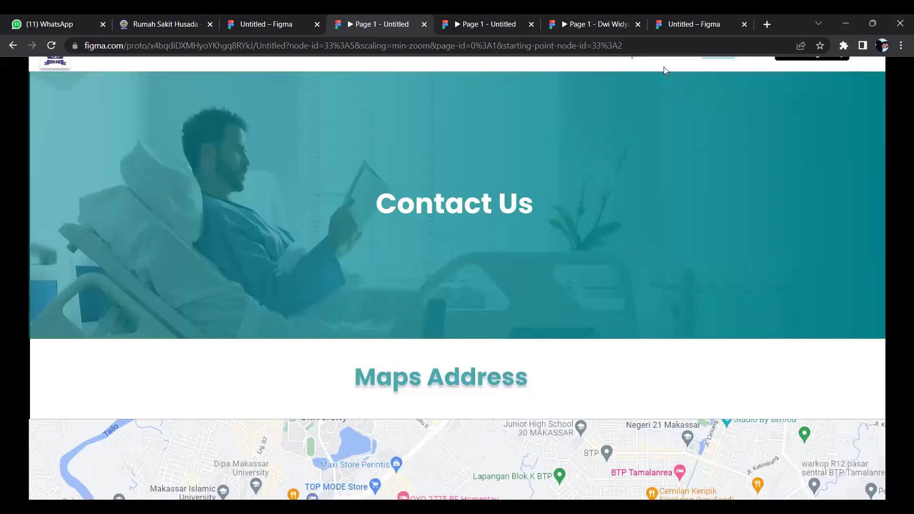
Step: Switch to the live Rumah Sakit Husada website, open its Booking Klinik form for comparison, and close that browser tab
click(272, 22)
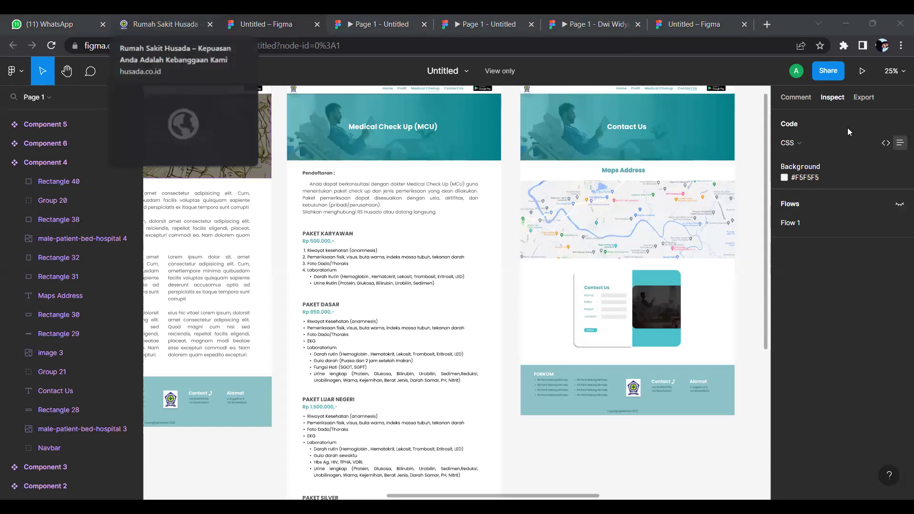
click(149, 26)
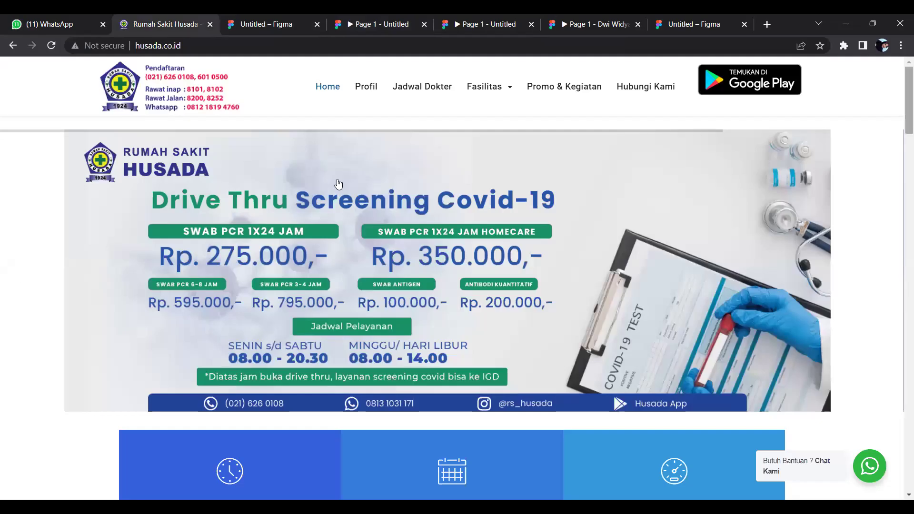
scroll(221, 180, down, 5)
click(221, 179)
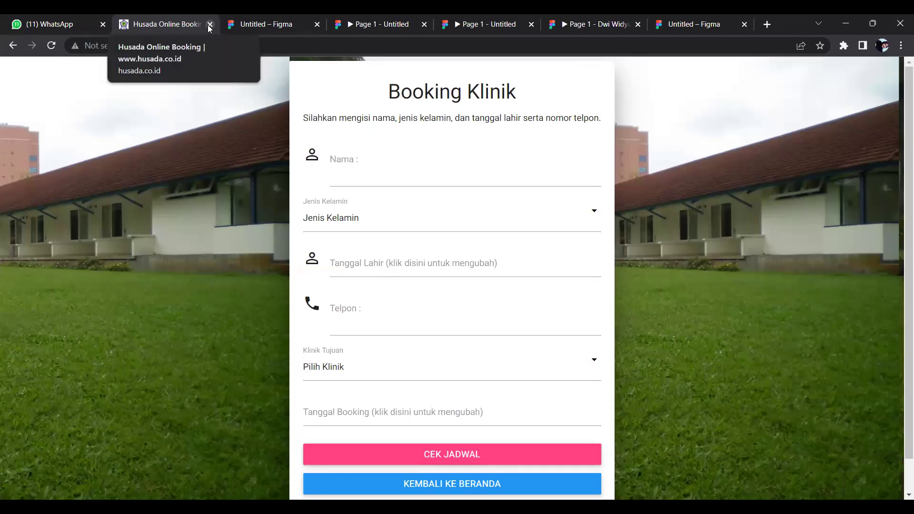
key(ctrl+w)
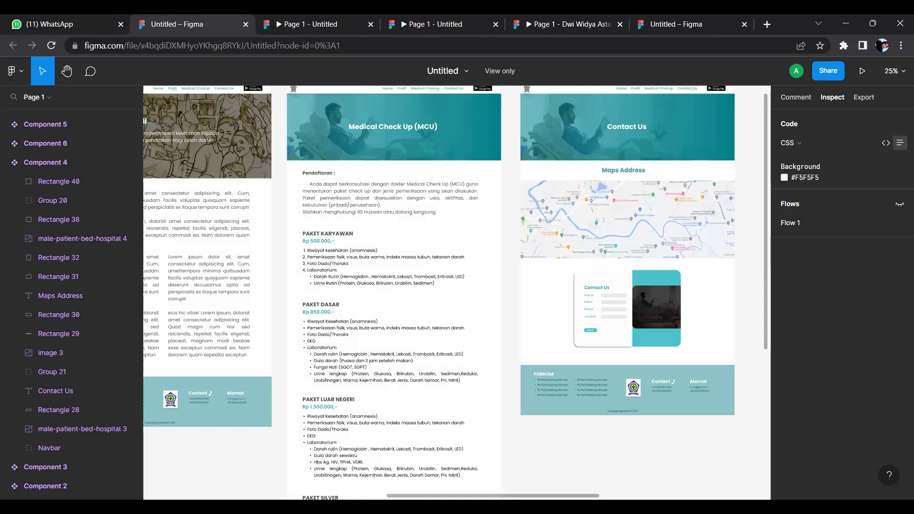
Step: Look across the Figma design canvas from the wireframe and Home mockup to the Daftar Pemeriksaan Covid and Buat Janji Dokter mockups
scroll(475, 432, left, 10)
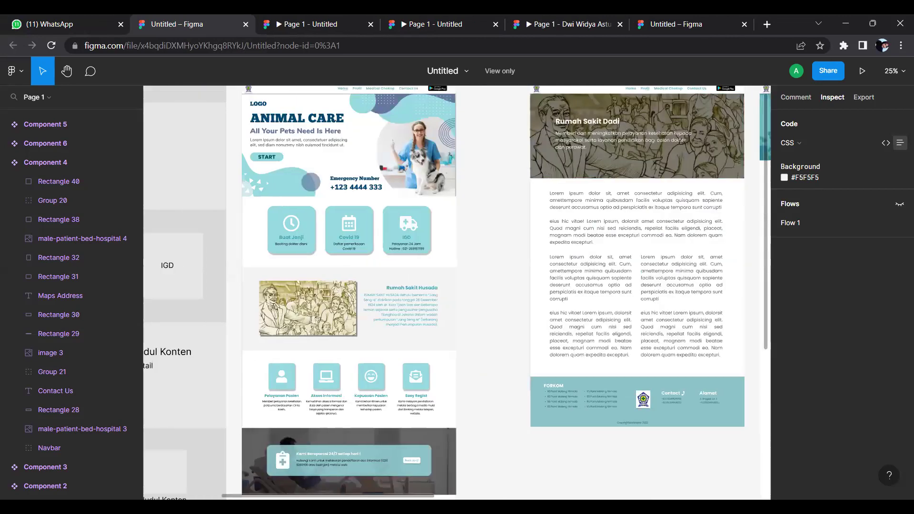
scroll(341, 158, left, 5)
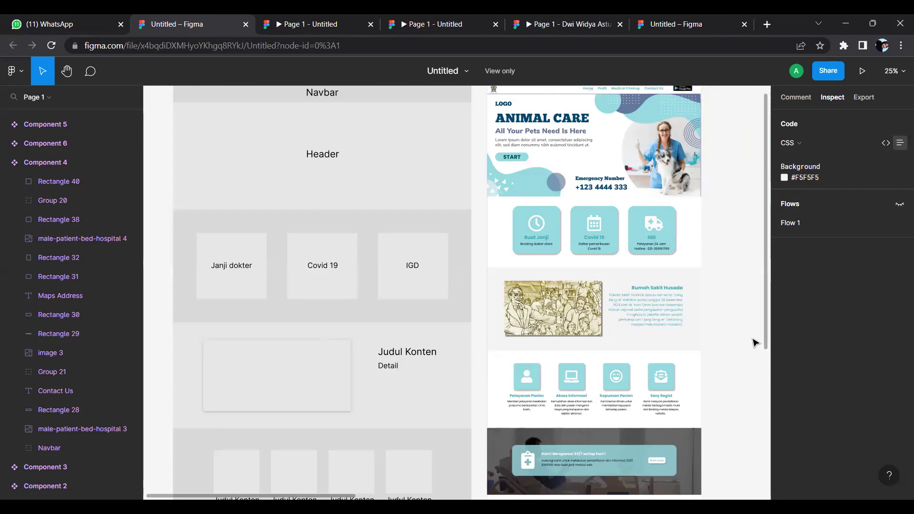
scroll(755, 343, down, 5)
scroll(755, 343, up, 5)
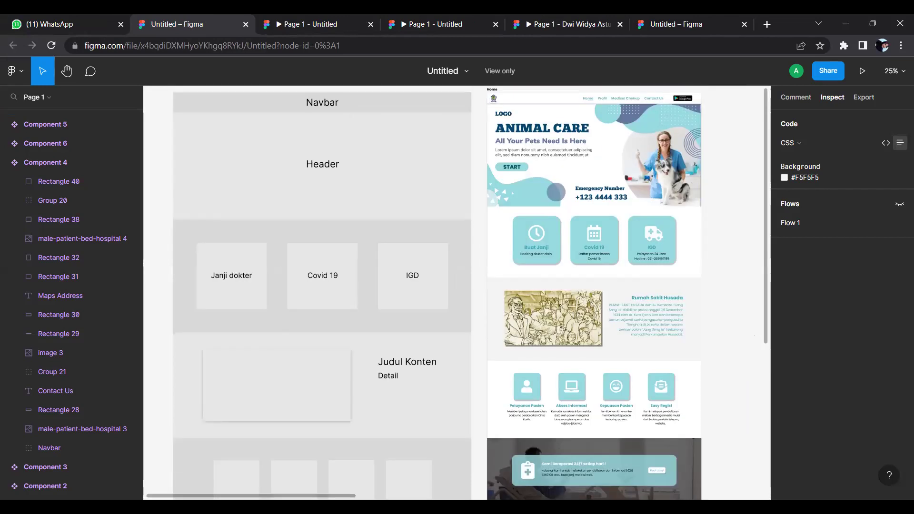
scroll(457, 293, right, 5)
scroll(458, 293, right, 10)
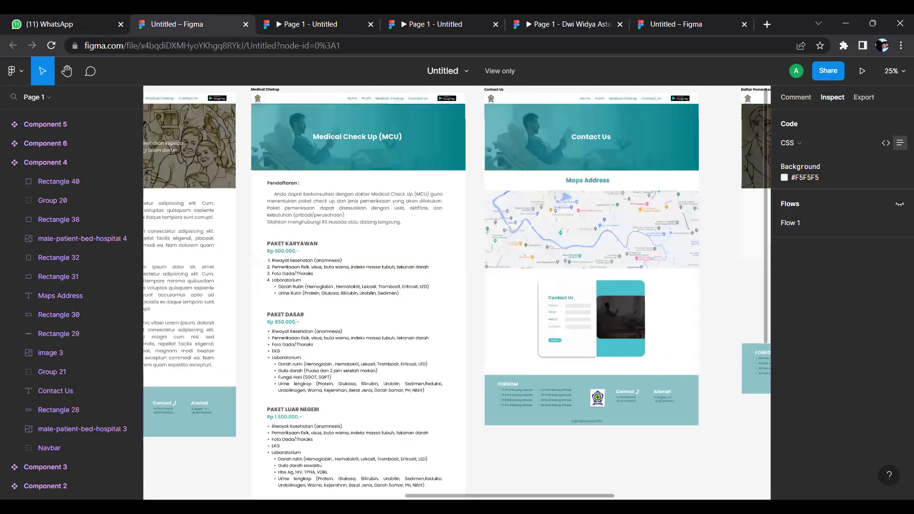
scroll(457, 293, right, 5)
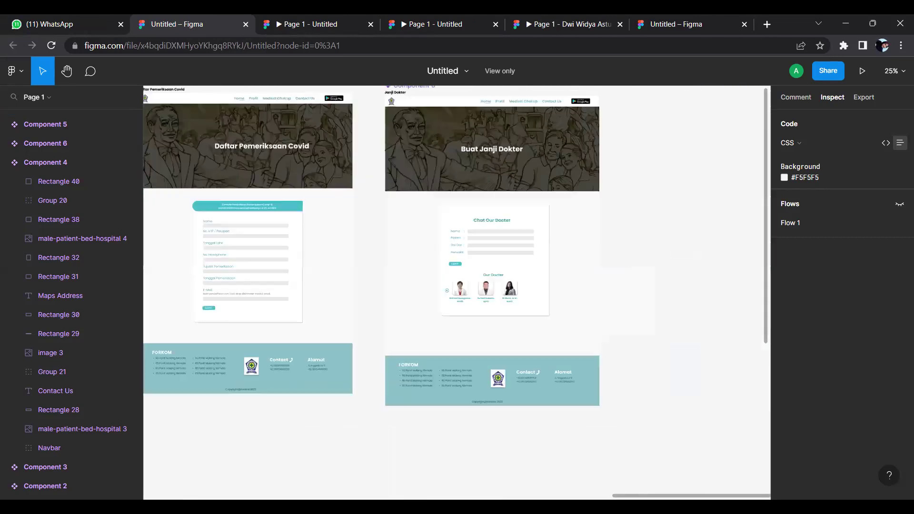
Step: Look over the wireframe and Home mockup, the Medical Checkup, Contact Us and Daftar Pemeriksaan Covid mockups, and return to the wireframe
scroll(457, 292, left, 18)
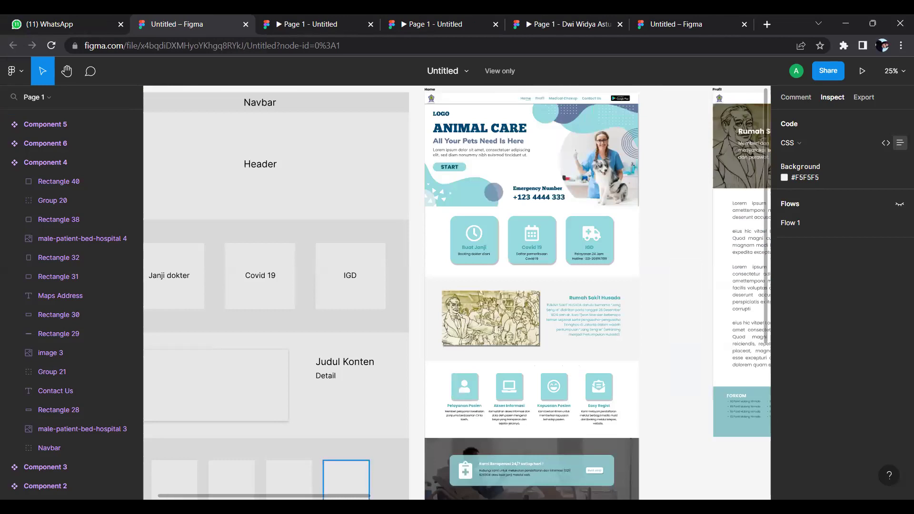
scroll(457, 293, right, 15)
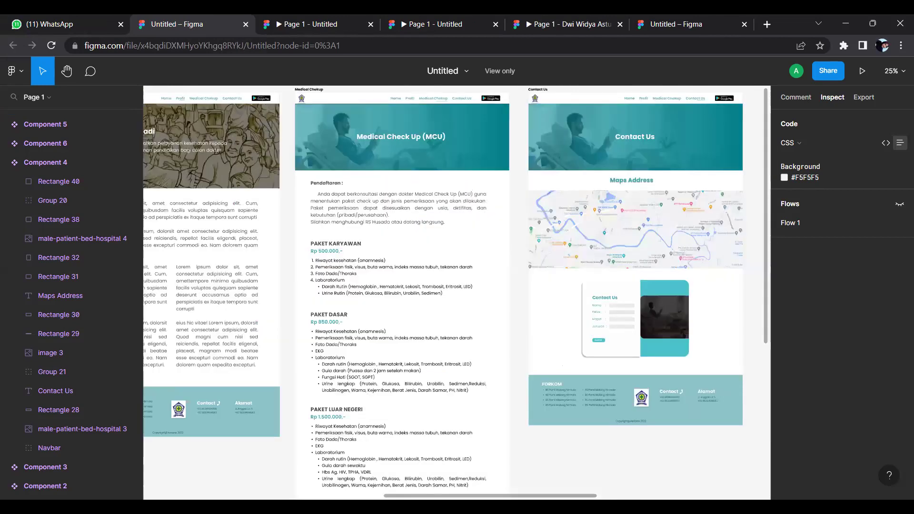
scroll(457, 293, right, 3)
scroll(457, 293, right, 1)
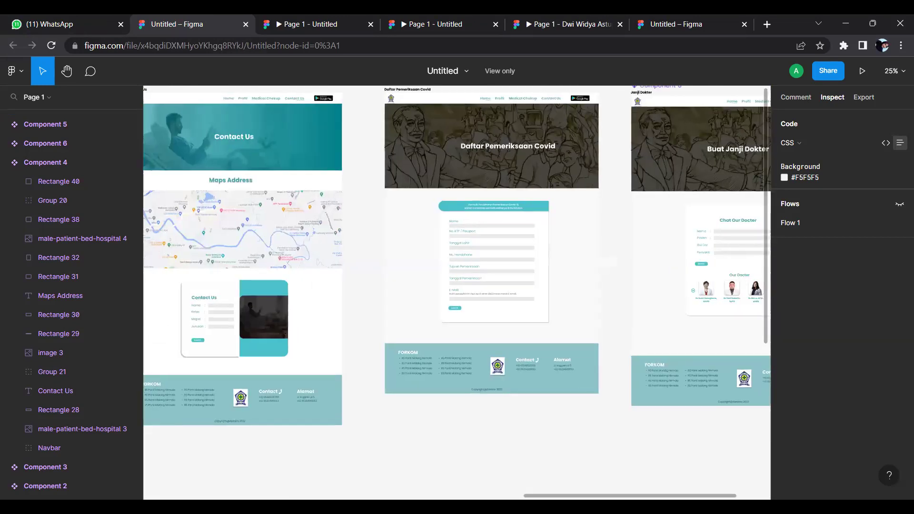
scroll(458, 293, left, 15)
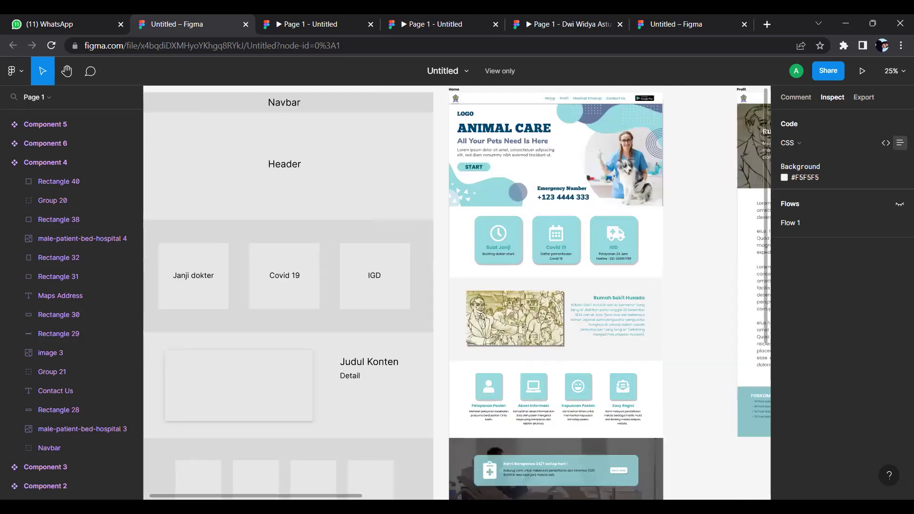
Step: Survey the page mockups in order from Home and Profil through to Buat Janji Dokter, and go back to the Home and Profil pages
scroll(457, 292, right, 6)
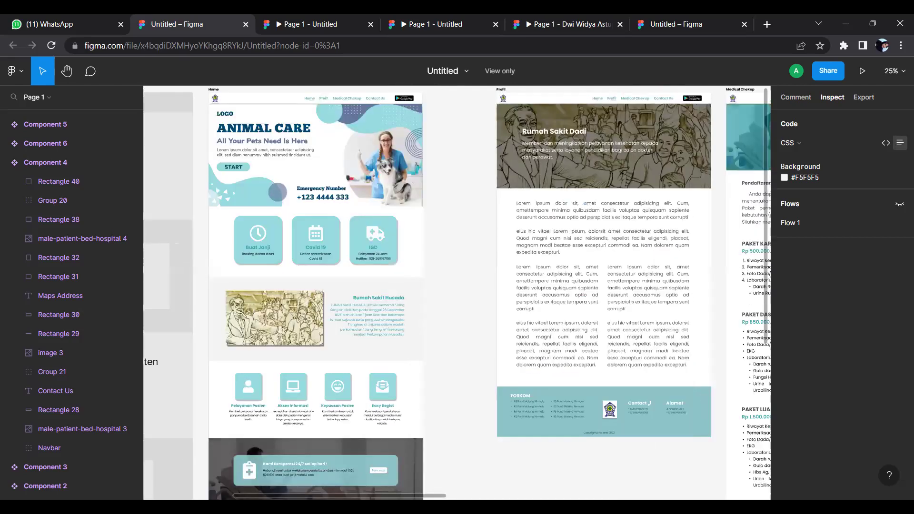
scroll(291, 445, right, 7)
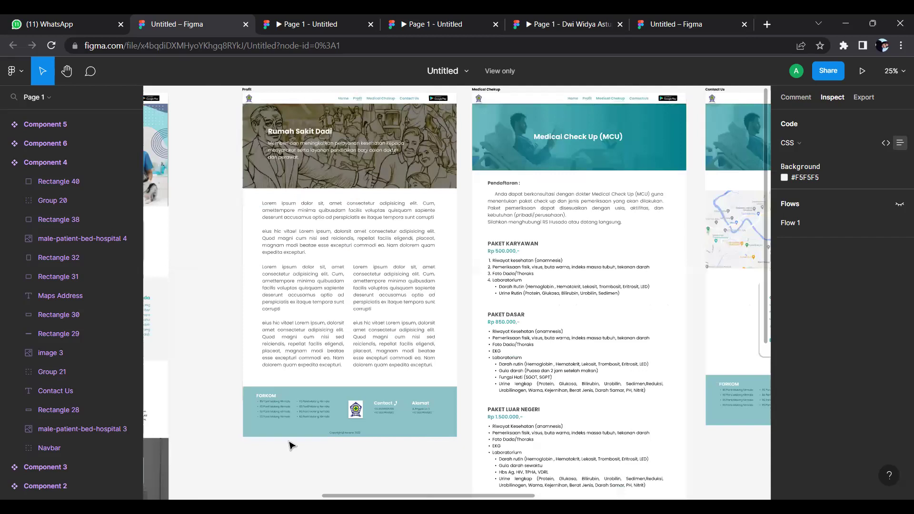
scroll(290, 445, left, 13)
scroll(291, 445, right, 20)
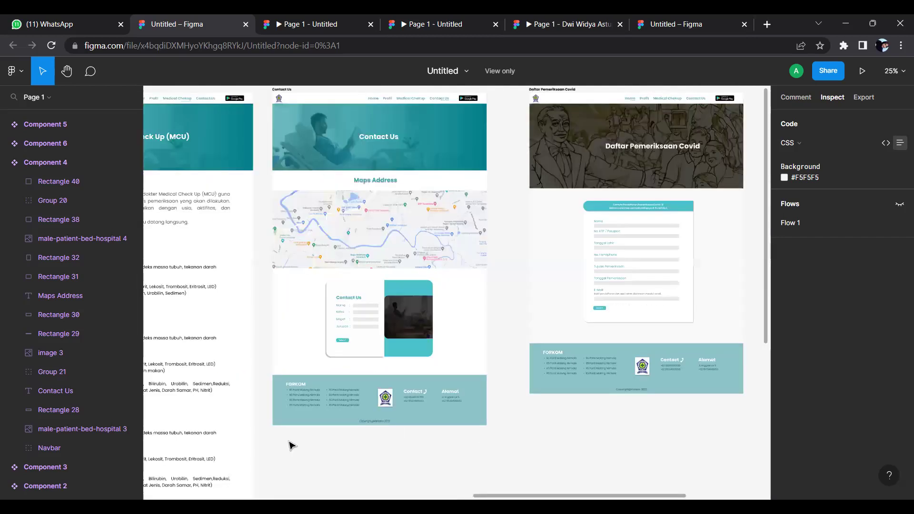
scroll(757, 498, right, 6)
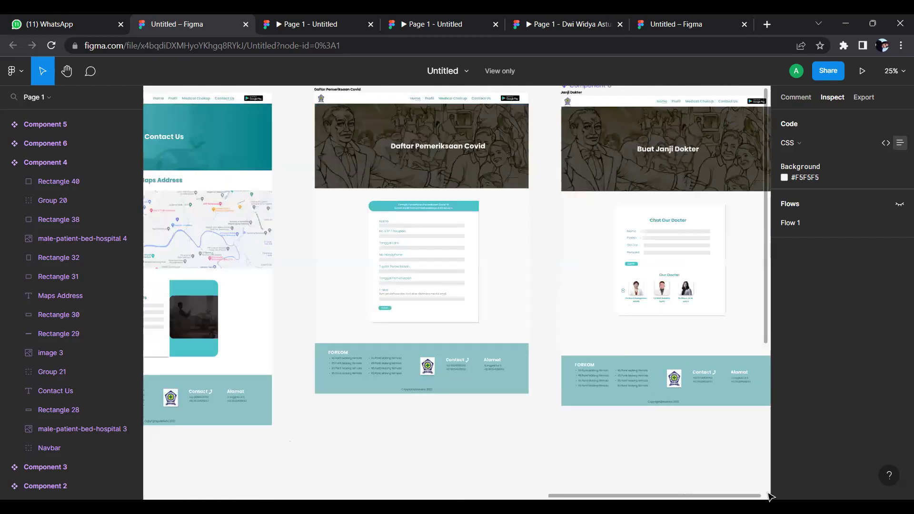
scroll(768, 496, right, 4)
scroll(768, 497, left, 14)
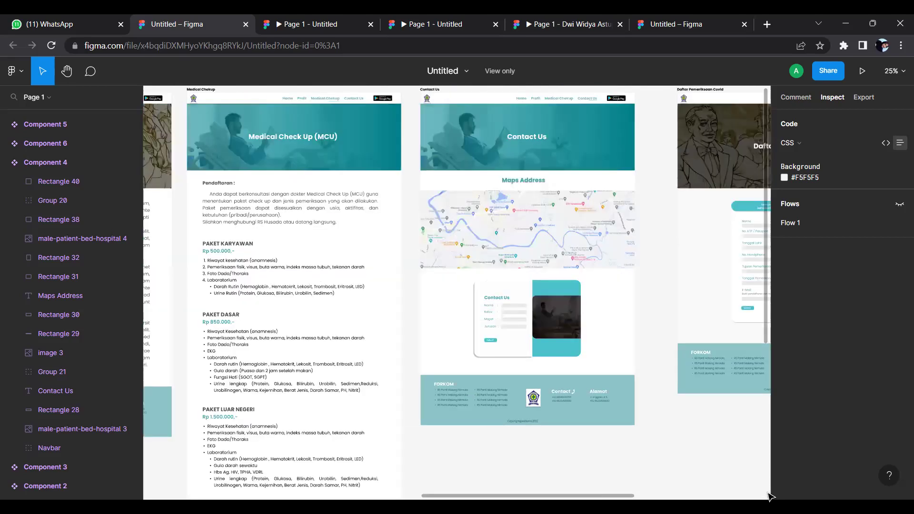
scroll(768, 497, left, 15)
scroll(768, 496, left, 1)
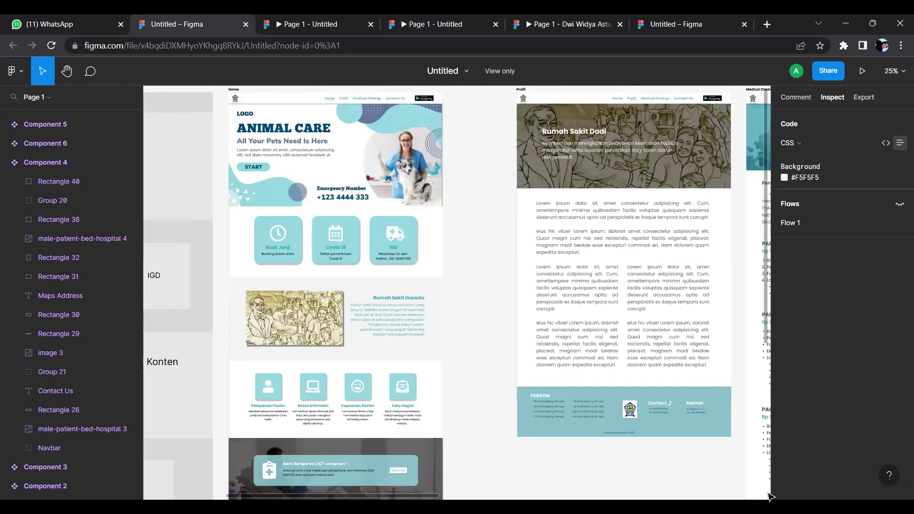